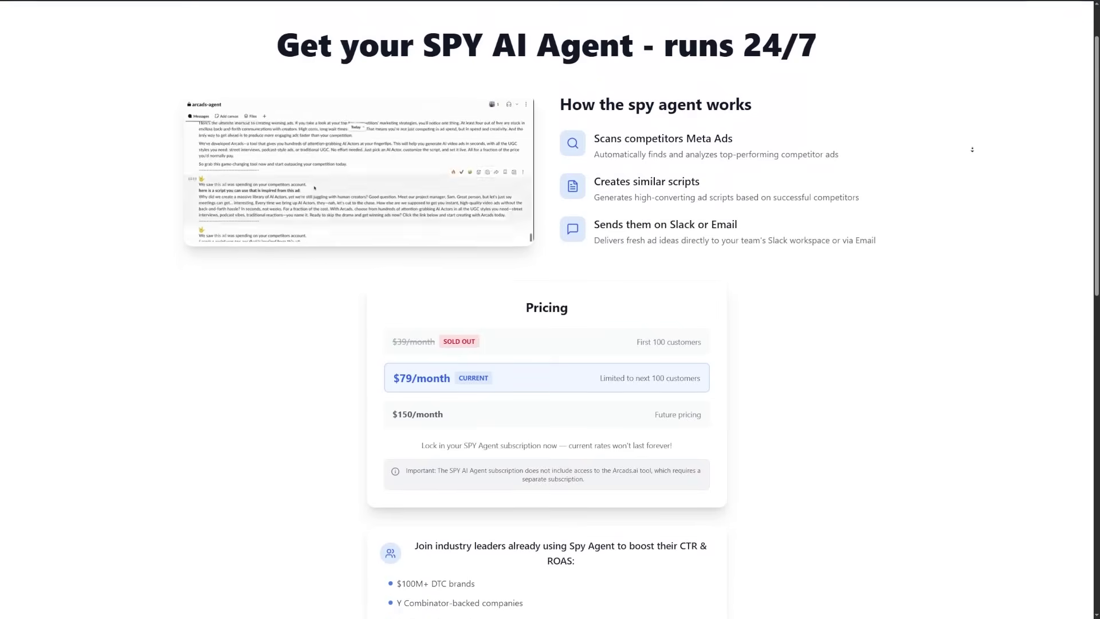
pyautogui.scroll(-2, 972, 150)
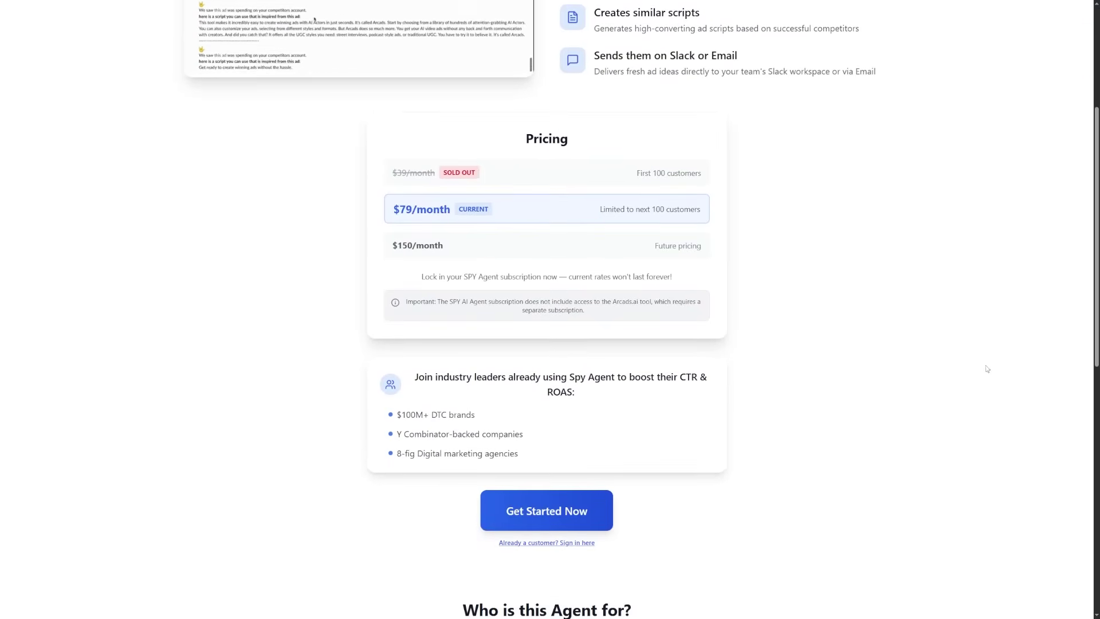
pyautogui.scroll(3, 945, 258)
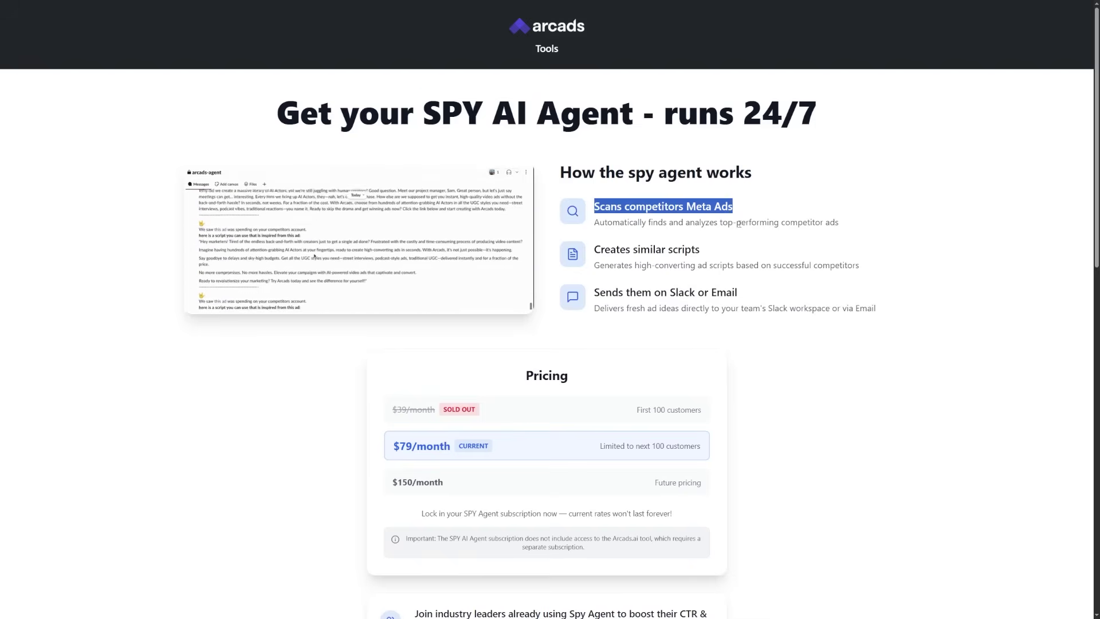
# Highlight the 'Scans competitors Meta Ads' feature on the SPY Agent page
pyautogui.moveTo(610, 249); pyautogui.dragTo(763, 250)
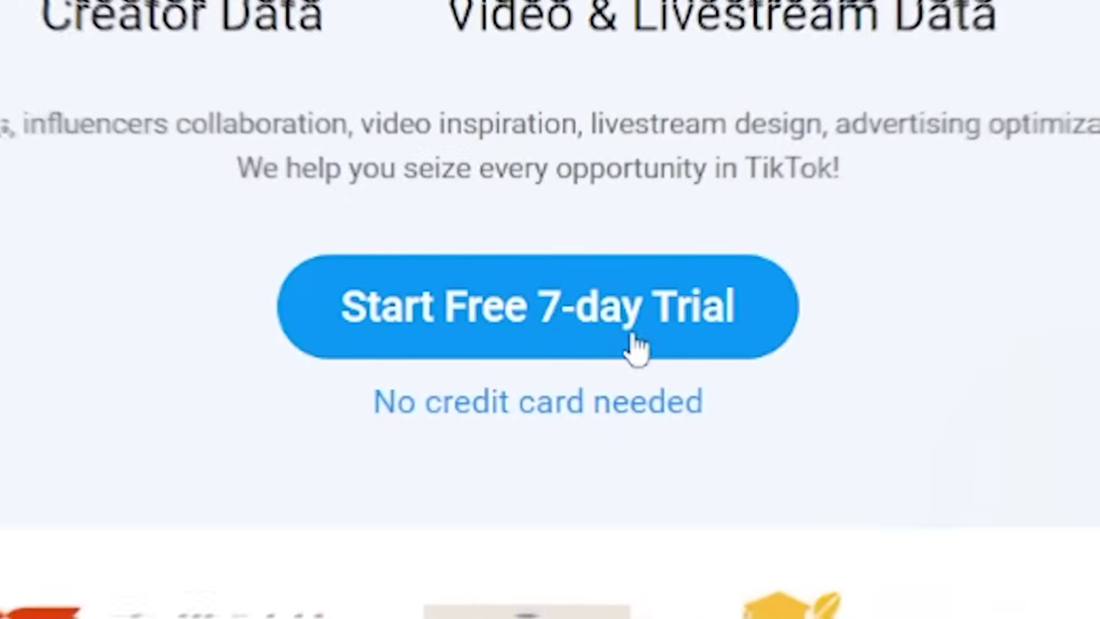
# Start Kalodata's free 7-day trial and bring up the top-revenue product ranking
pyautogui.click(628, 340)
pyautogui.click(346, 23)
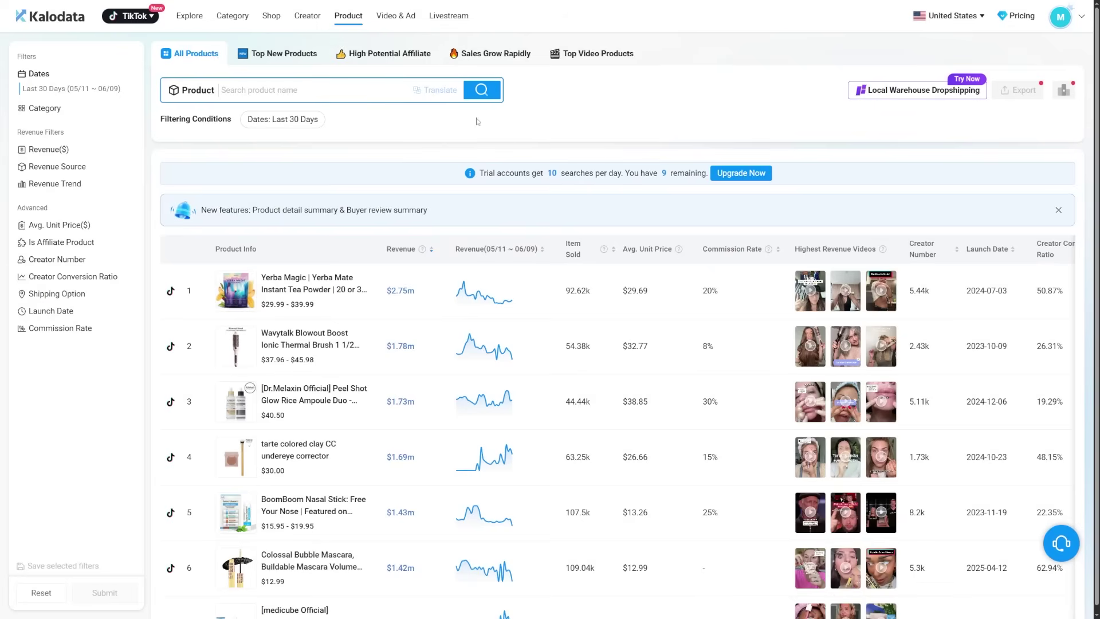
pyautogui.scroll(-2, 476, 121)
pyautogui.scroll(-1, 482, 138)
pyautogui.scroll(-1, 482, 139)
pyautogui.scroll(-1, 481, 139)
pyautogui.scroll(-1, 482, 139)
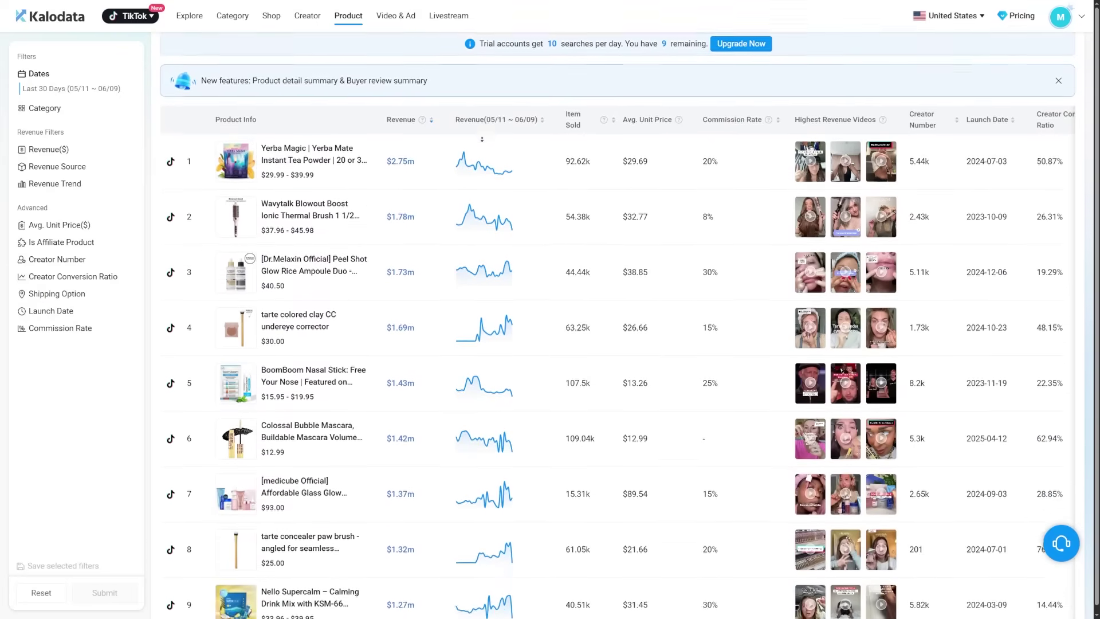
pyautogui.scroll(-1, 481, 138)
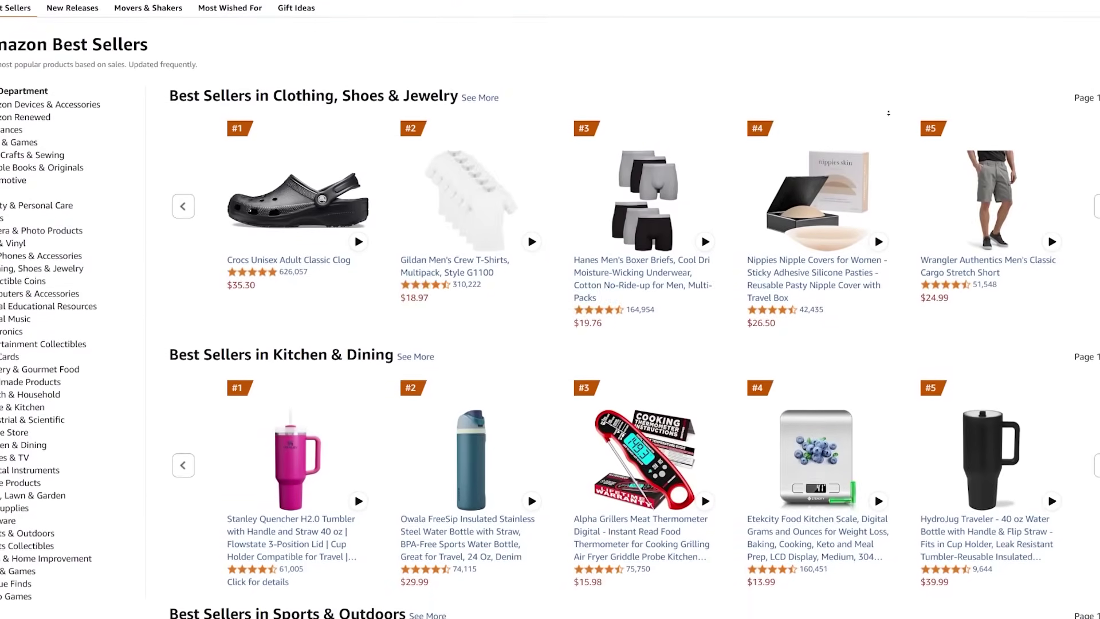
# Highlight the Best Sellers heading and the Amazon Basics foam roller title, then clear it
pyautogui.moveTo(102, 27); pyautogui.dragTo(254, 32)
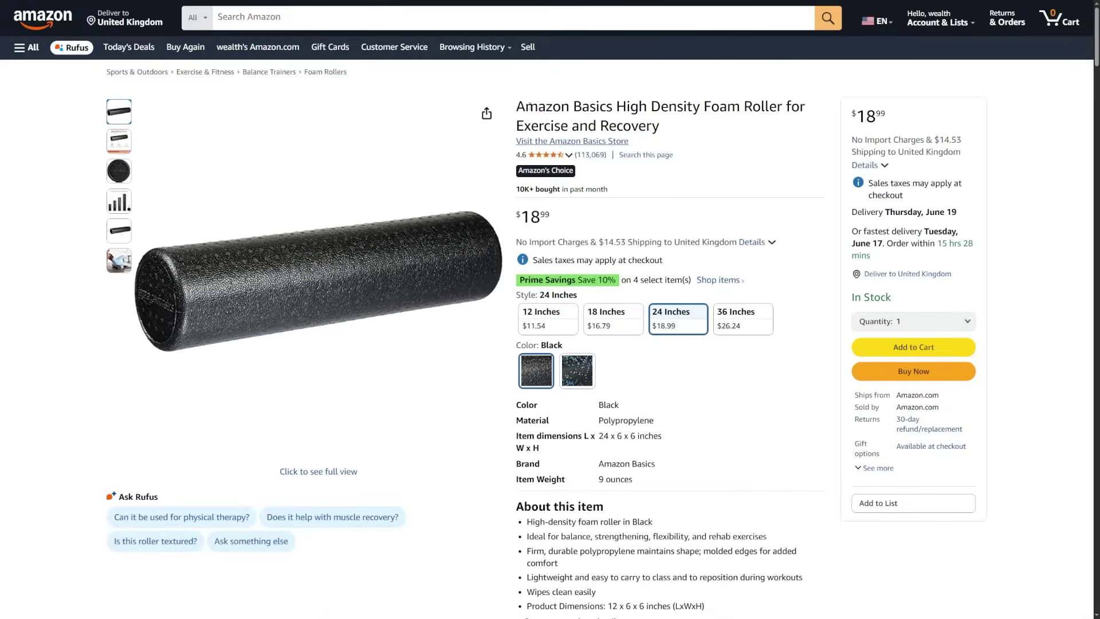
pyautogui.moveTo(517, 106); pyautogui.dragTo(619, 121)
pyautogui.click(723, 137)
pyautogui.scroll(-1, 230, 286)
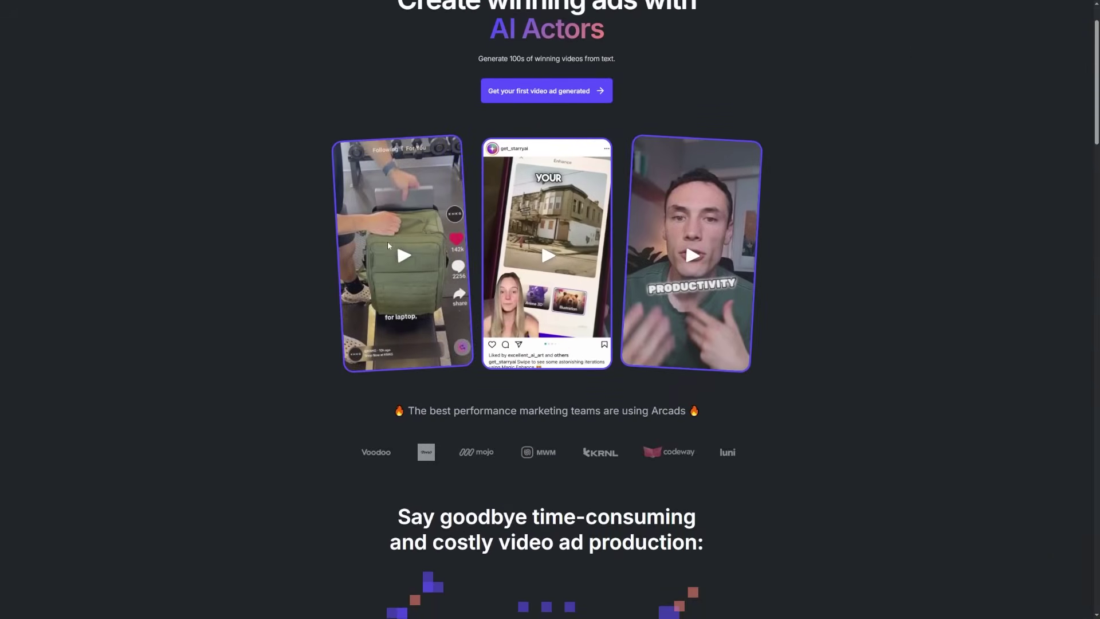
pyautogui.scroll(1, 609, 222)
# Highlight the words 'AI Actors' in the Arcads landing page heading
pyautogui.moveTo(490, 91); pyautogui.dragTo(755, 114)
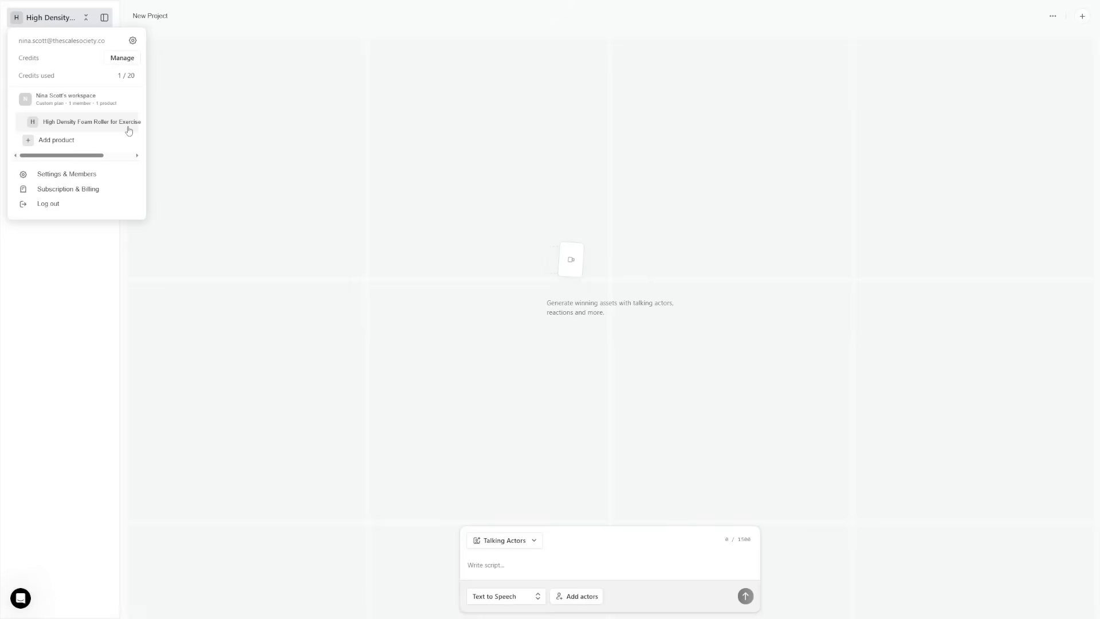
# Close the workspace product menu and bring up the Add actors library
pyautogui.click(130, 129)
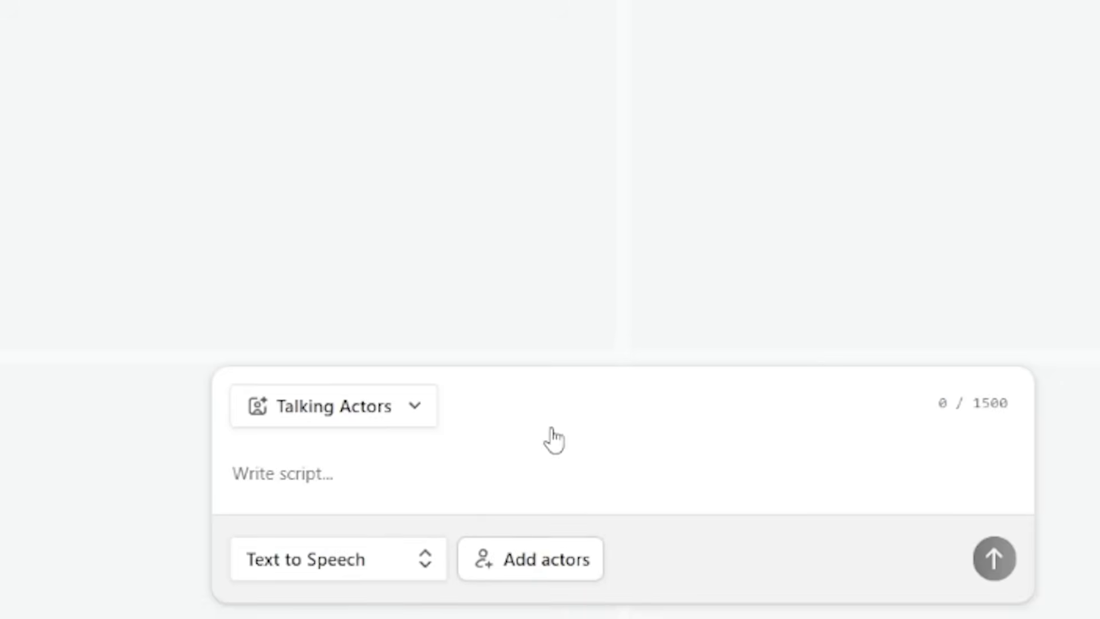
pyautogui.click(530, 559)
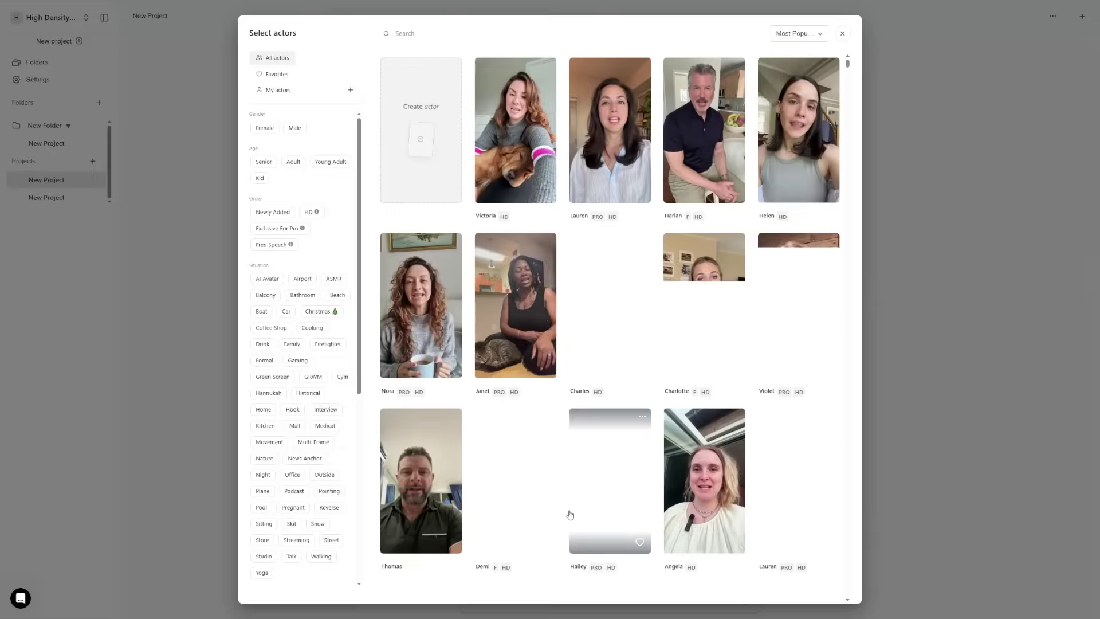
pyautogui.scroll(-2, 576, 292)
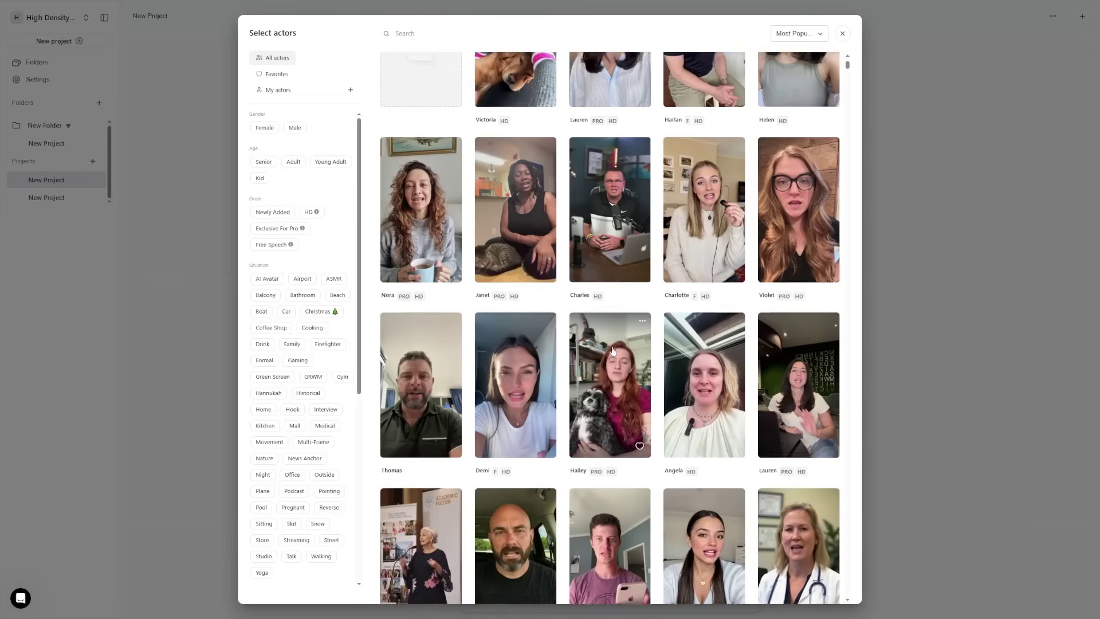
pyautogui.scroll(-1, 602, 318)
pyautogui.scroll(-2, 628, 343)
pyautogui.scroll(-2, 679, 393)
pyautogui.scroll(-1, 678, 392)
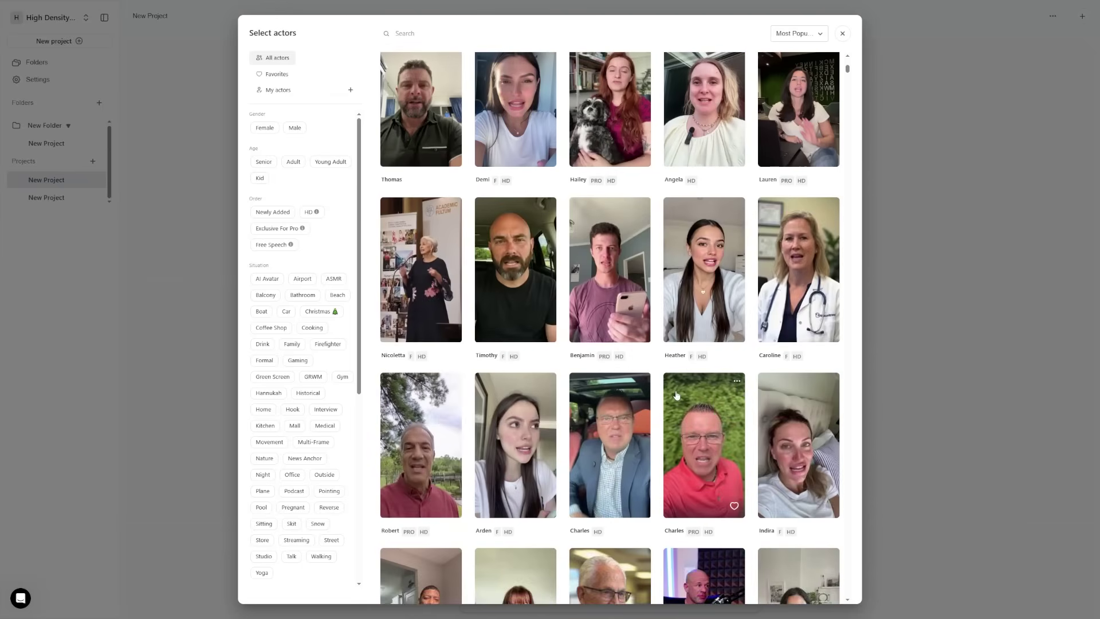
pyautogui.scroll(-1, 678, 392)
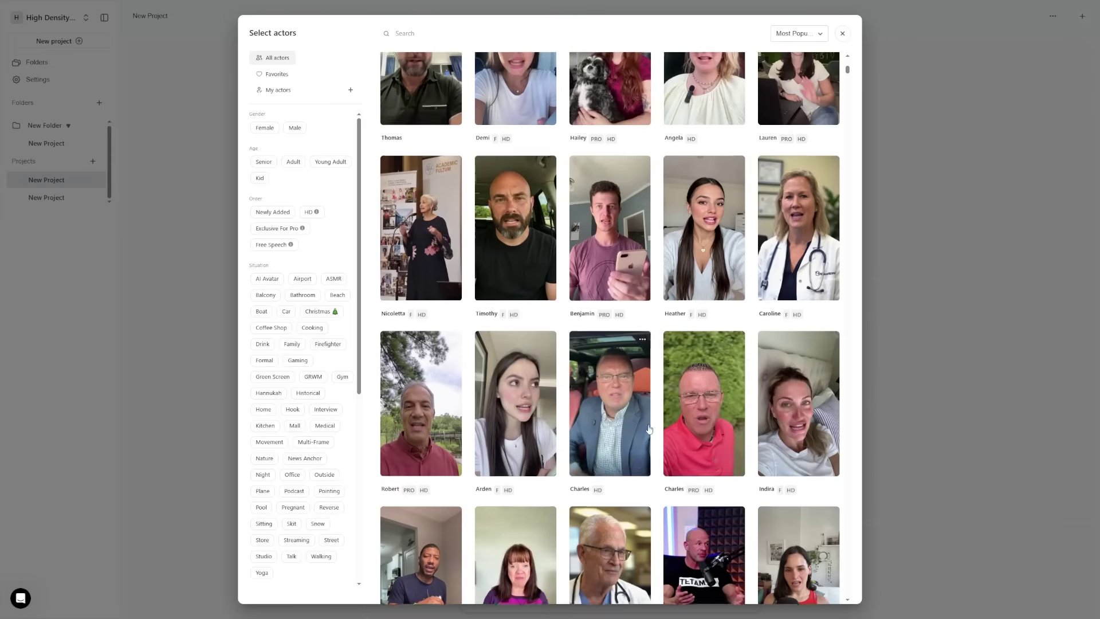
pyautogui.scroll(5, 652, 421)
pyautogui.scroll(1, 653, 421)
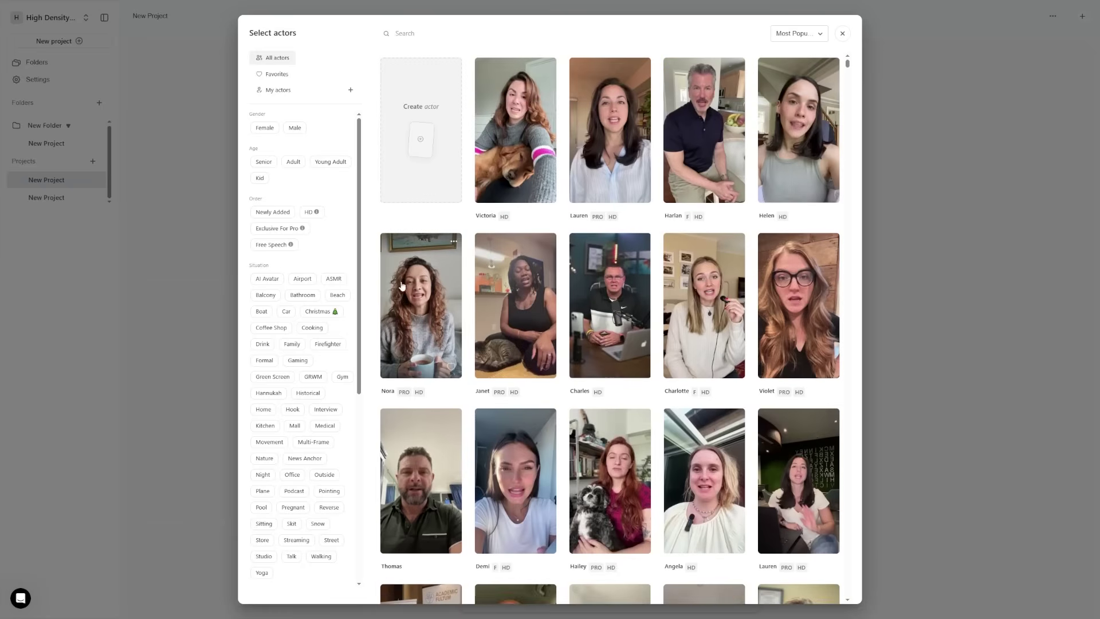
pyautogui.scroll(-7, 615, 416)
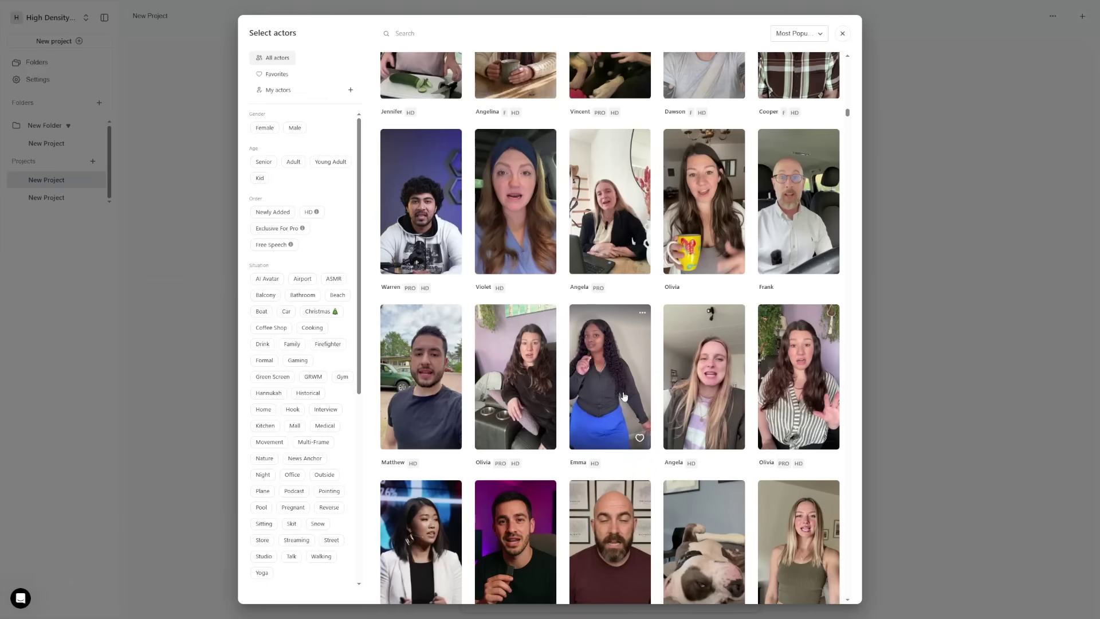
# Pick Emma, the woman in the dark top and blue skirt, as the actor
pyautogui.click(617, 395)
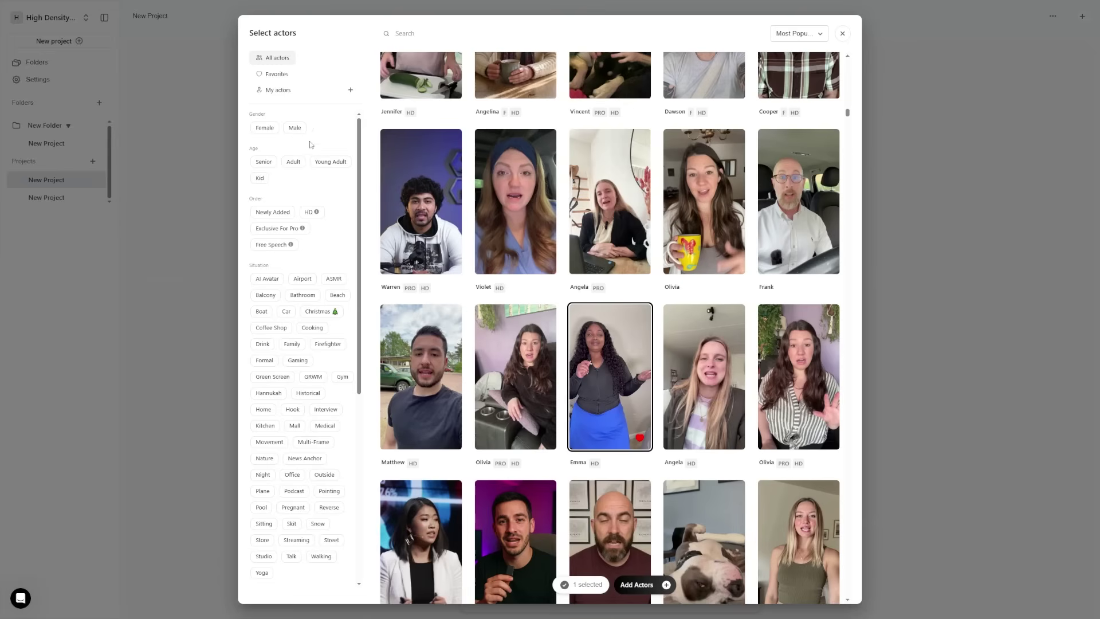
pyautogui.scroll(-1, 310, 146)
pyautogui.scroll(-1, 310, 155)
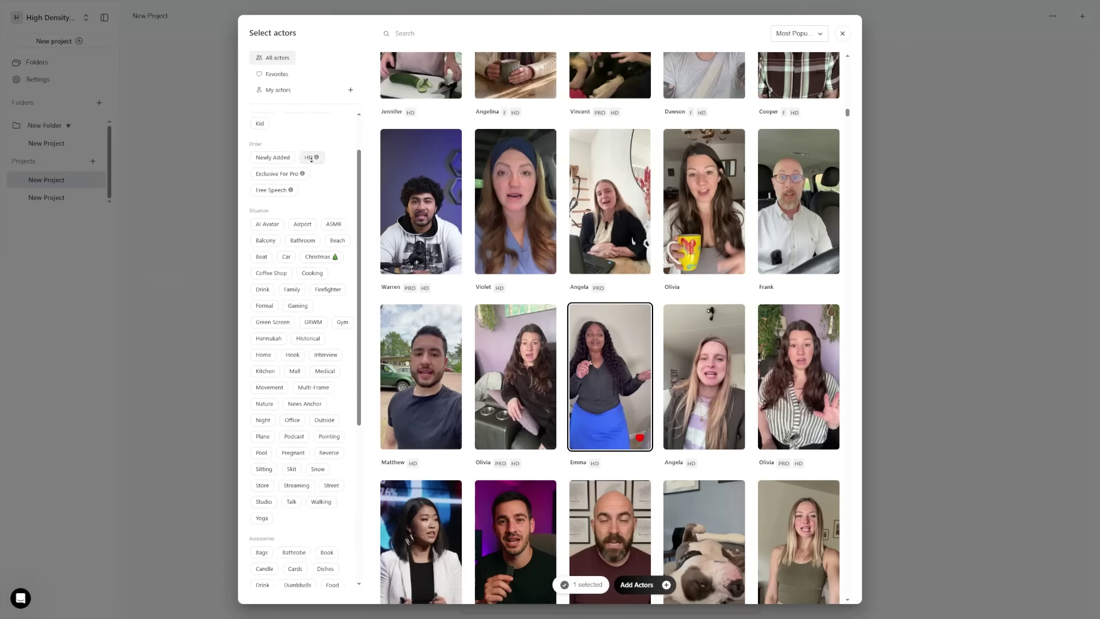
pyautogui.scroll(-1, 311, 158)
pyautogui.scroll(-1, 313, 168)
pyautogui.scroll(-3, 314, 179)
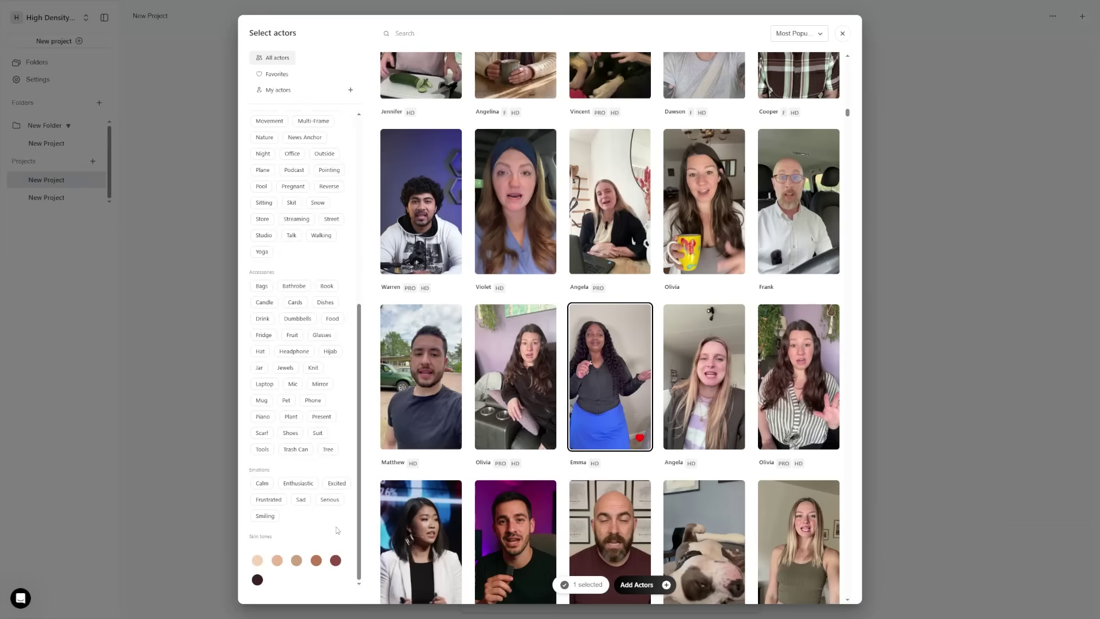
pyautogui.scroll(2, 337, 515)
pyautogui.scroll(3, 337, 490)
pyautogui.scroll(2, 339, 464)
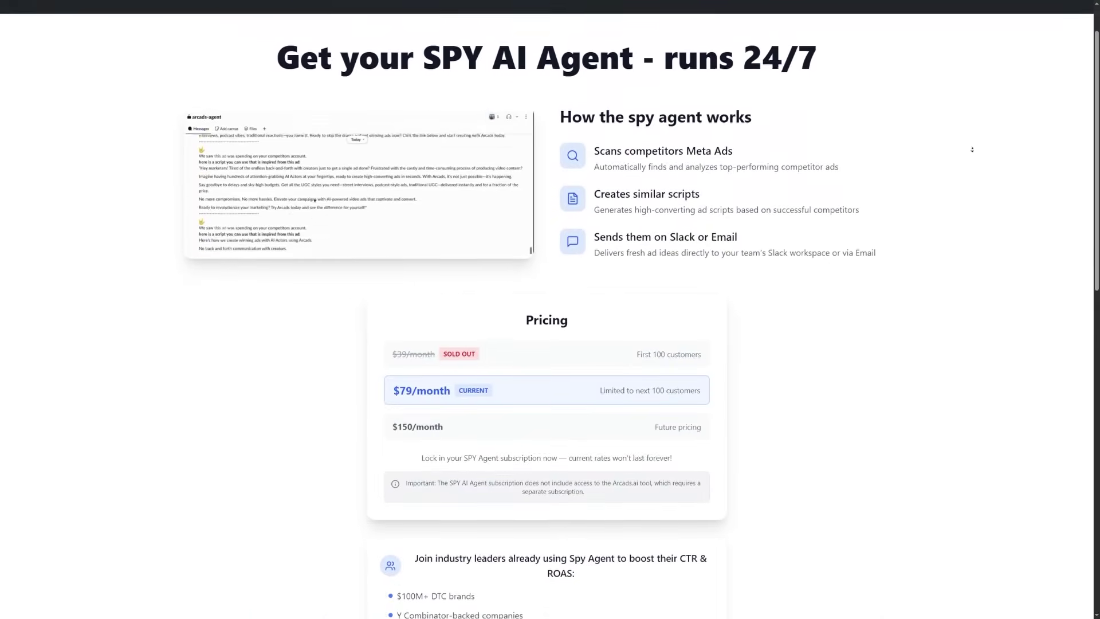
pyautogui.scroll(-3, 973, 150)
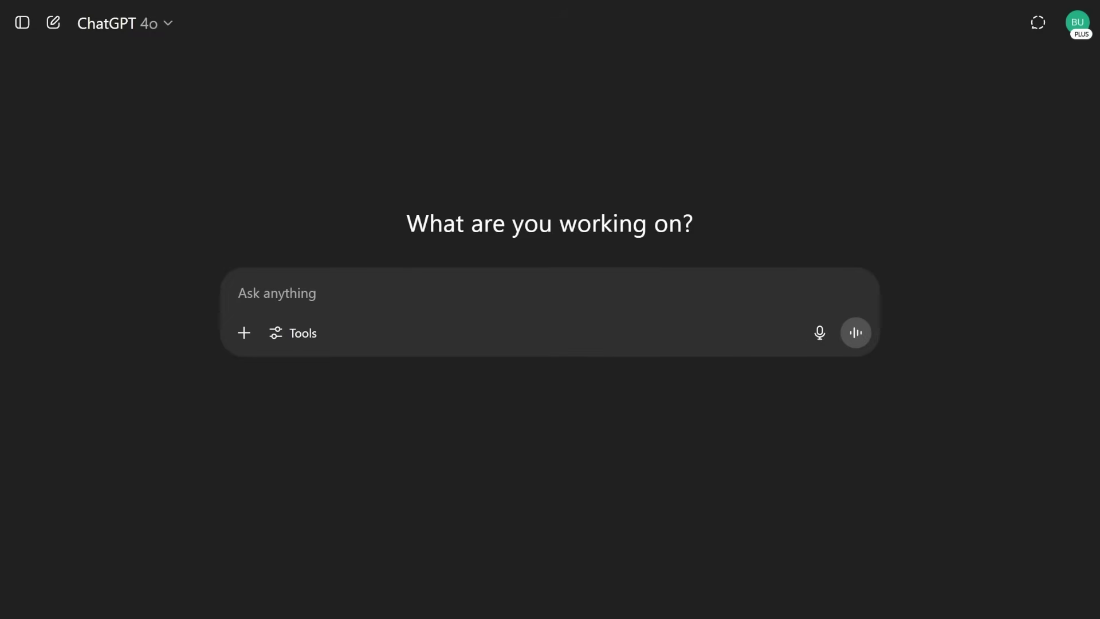
# Send ChatGPT the foam roller ad-script prompt and select the reply up to 'fancy'
pyautogui.write('Write me a short ad script promoting a High Density Foam Roller for Exercise and Recovery (just the narration, no directions). Talk about the product’s benefits, not just the features. Make it super easy to understand, conversational, relatable, personal, slightly humorous, and impactful. Lead with a problem (e.g. It hurts my back to tie my shoelaces…) and then explain why the problem occurs and how the foam roller changed everything. This script will be delivered by an active, African-American female in her late 20s, who is addressing an audience similar to her. The aim of this ad is to get people to click the affiliate link and buy the foam roller from Amazon.')
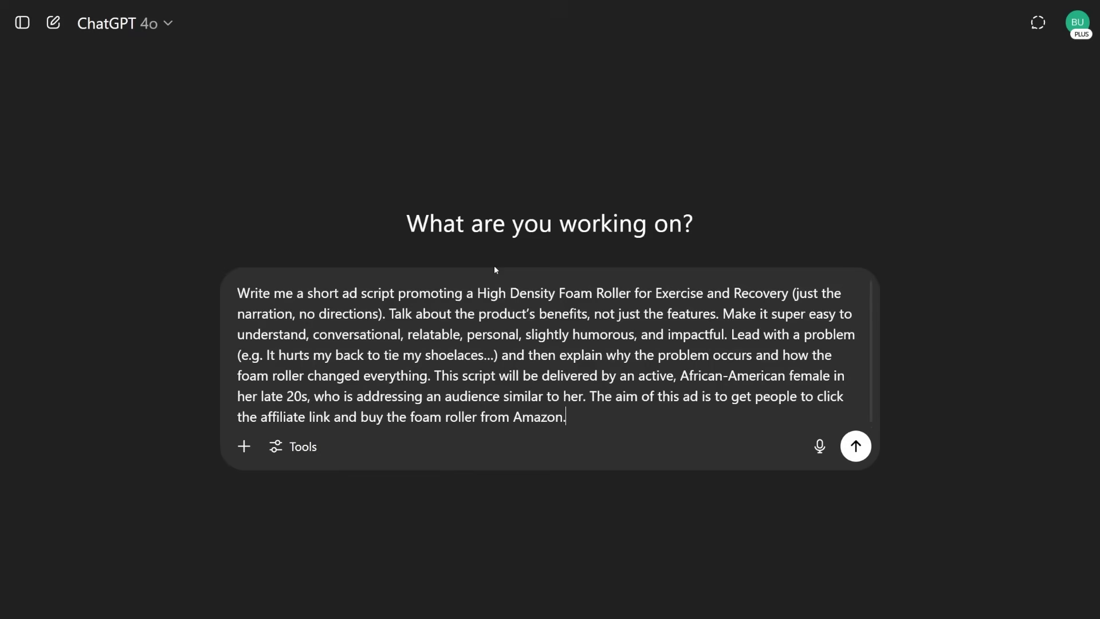
pyautogui.click(856, 446)
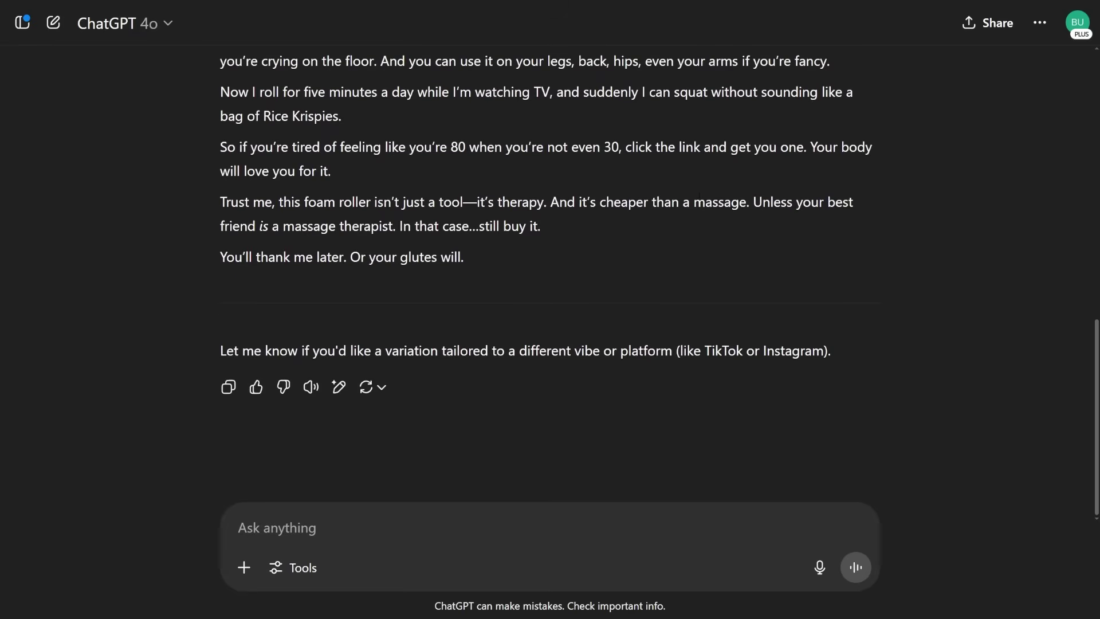
pyautogui.scroll(5, 551, 258)
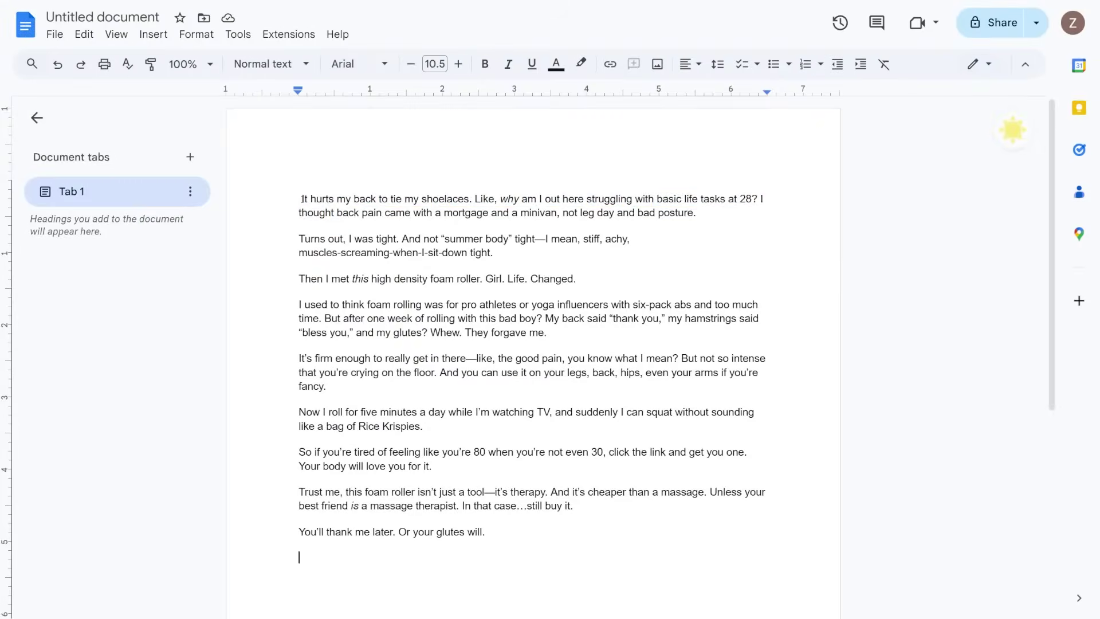
pyautogui.moveTo(303, 199)
pyautogui.mouseDown()
pyautogui.moveTo(441, 253)
pyautogui.moveTo(491, 252)
pyautogui.moveTo(675, 411)
pyautogui.moveTo(751, 545)
pyautogui.mouseUp()
pyautogui.hotkey('ctrl', 'c')
pyautogui.click(386, 284)
pyautogui.scroll(-1, 387, 284)
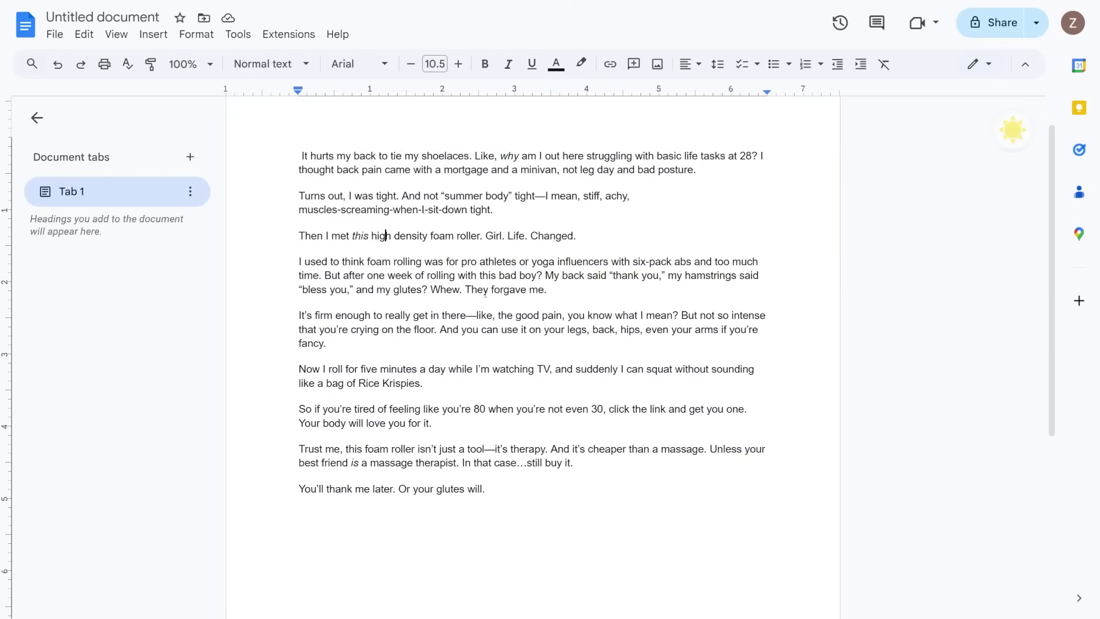
pyautogui.moveTo(485, 294)
pyautogui.mouseDown()
pyautogui.moveTo(736, 277)
pyautogui.moveTo(780, 305)
pyautogui.mouseUp()
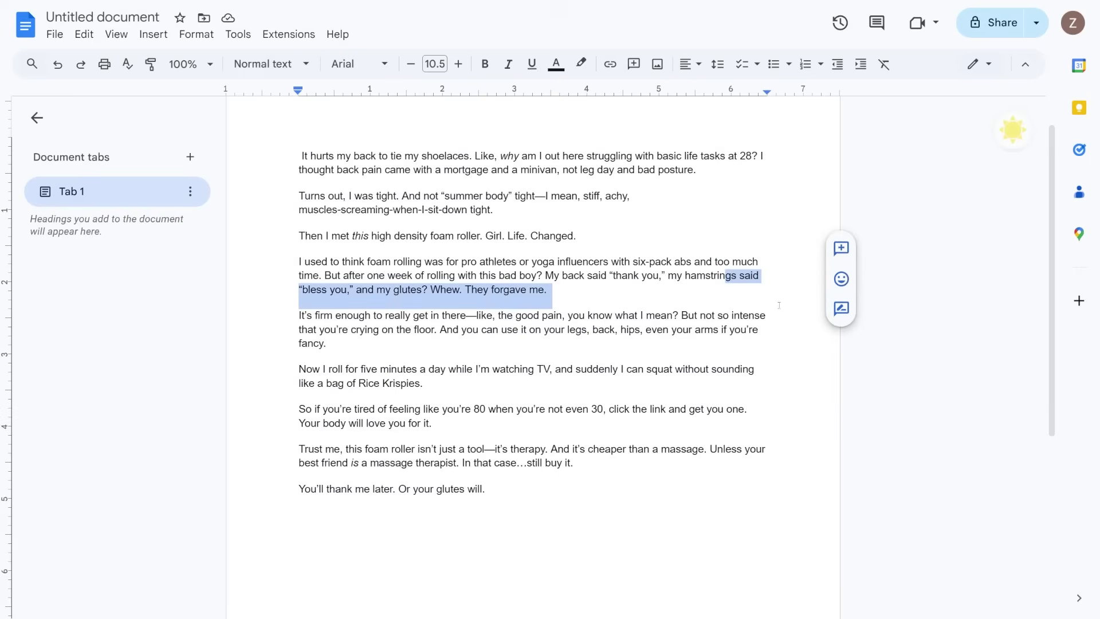
pyautogui.moveTo(306, 369)
pyautogui.mouseDown()
pyautogui.moveTo(590, 371)
pyautogui.moveTo(651, 391)
pyautogui.mouseUp()
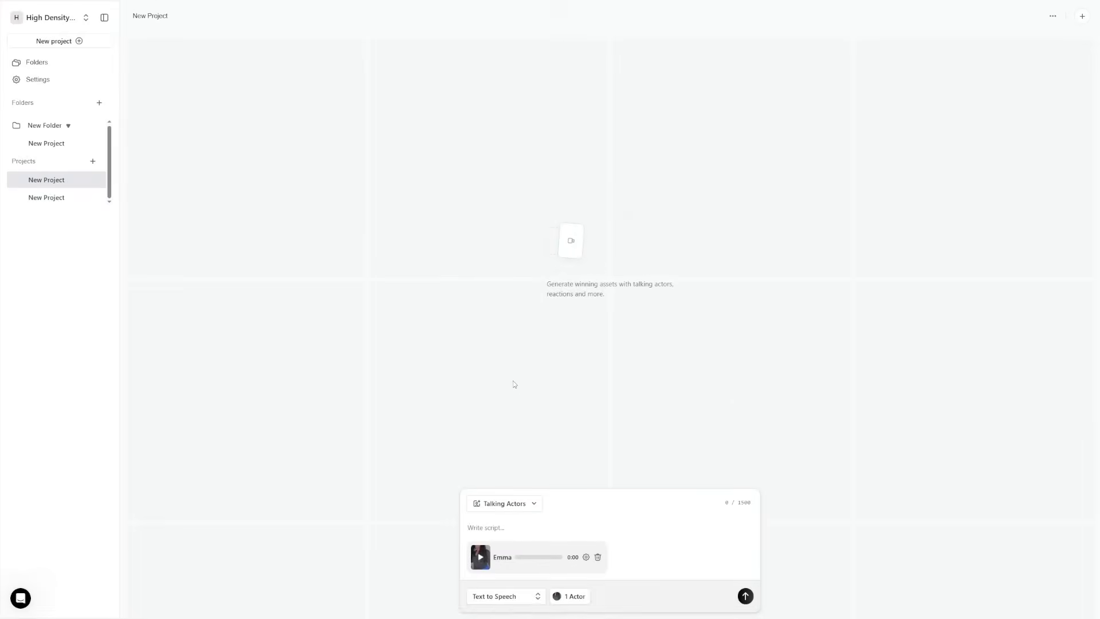
# Submit the pasted foam roller script for Emma and confirm Generate video
pyautogui.hotkey('ctrl', 'v')
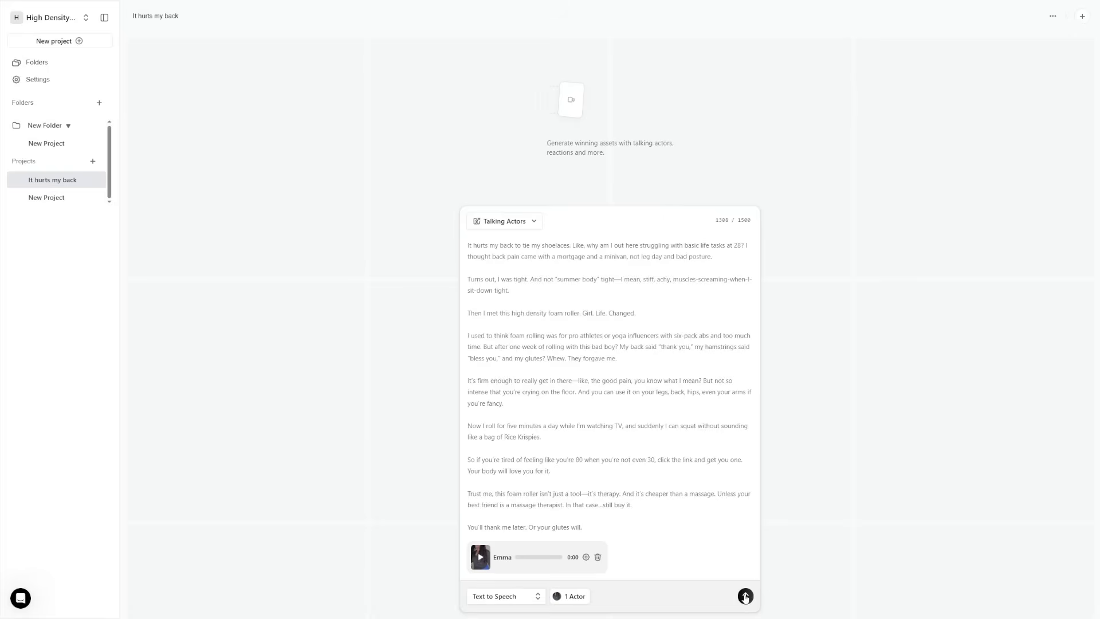
pyautogui.click(746, 596)
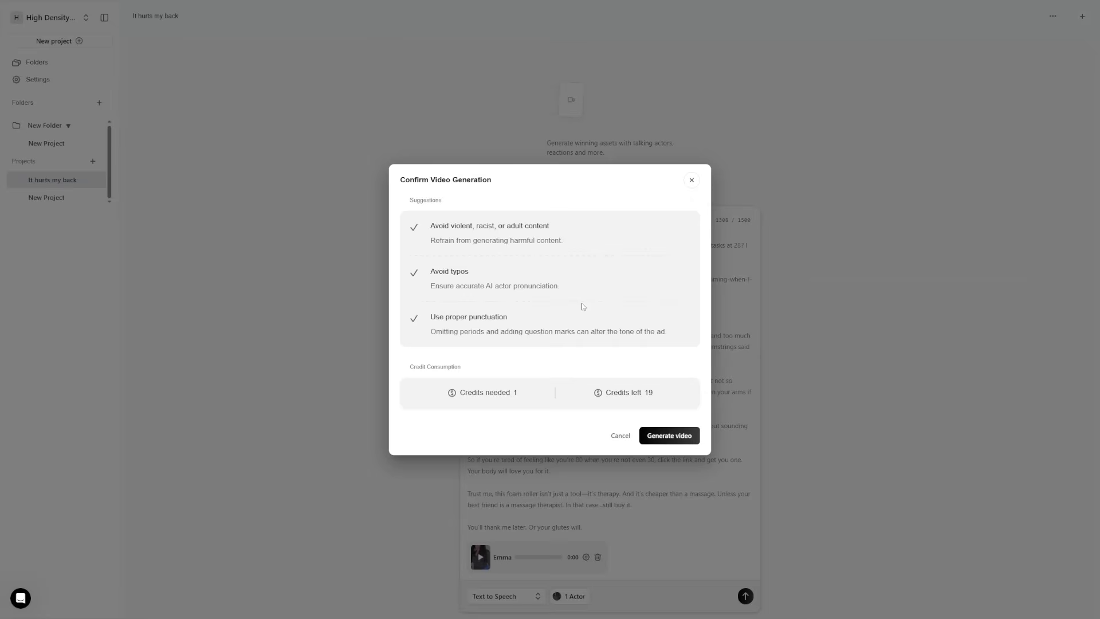
pyautogui.click(667, 438)
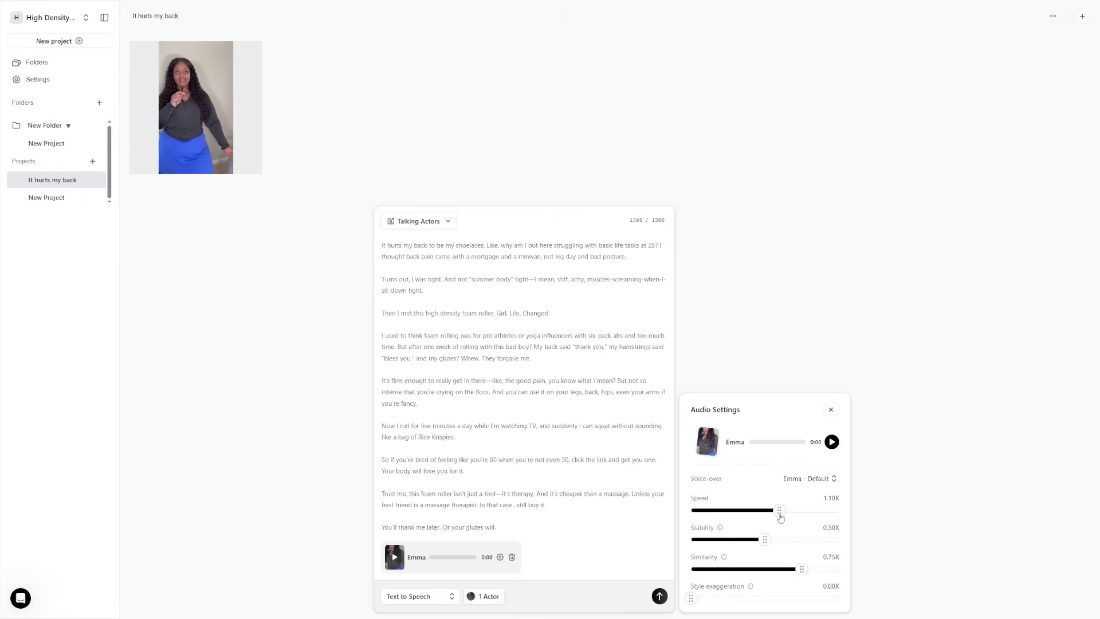
# Set Emma's voice to 0.95X speed, 0.40X stability, 0.60X similarity, then bring up the video's download
pyautogui.moveTo(780, 510)
pyautogui.mouseDown()
pyautogui.moveTo(765, 511)
pyautogui.moveTo(779, 511)
pyautogui.moveTo(751, 541)
pyautogui.mouseUp()
pyautogui.press('Left')
pyautogui.press('Left')
pyautogui.press('Left')
pyautogui.moveTo(800, 574); pyautogui.dragTo(784, 578)
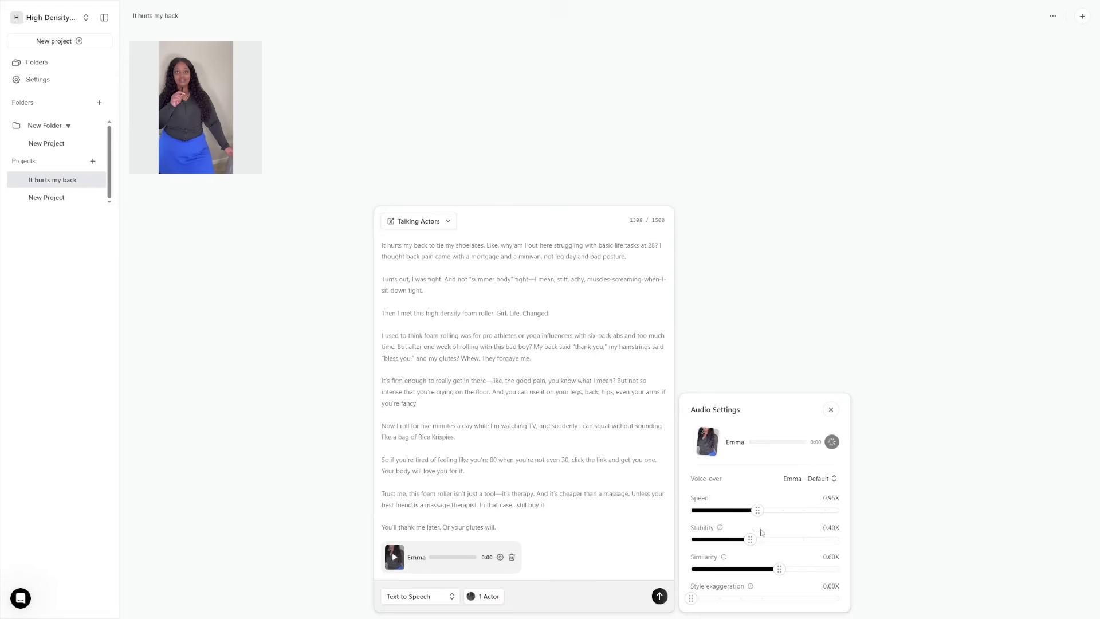
pyautogui.click(232, 155)
pyautogui.click(609, 398)
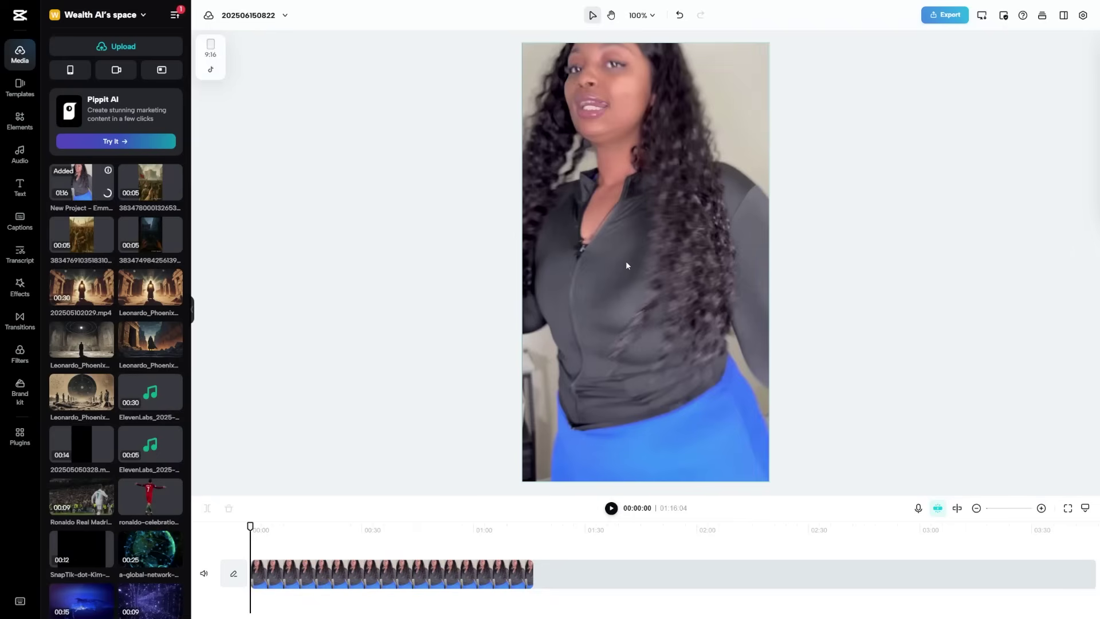
# Shrink the foam roller B-roll overlay to 44%, move it up-left, and trim its start
pyautogui.moveTo(250, 528); pyautogui.dragTo(276, 528)
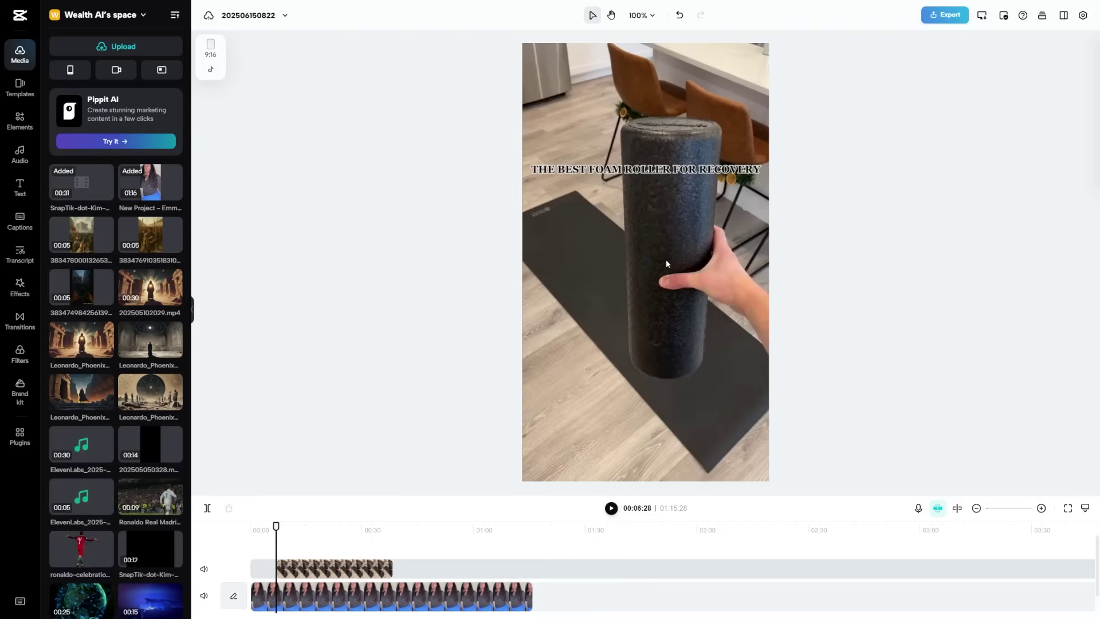
pyautogui.click(541, 80)
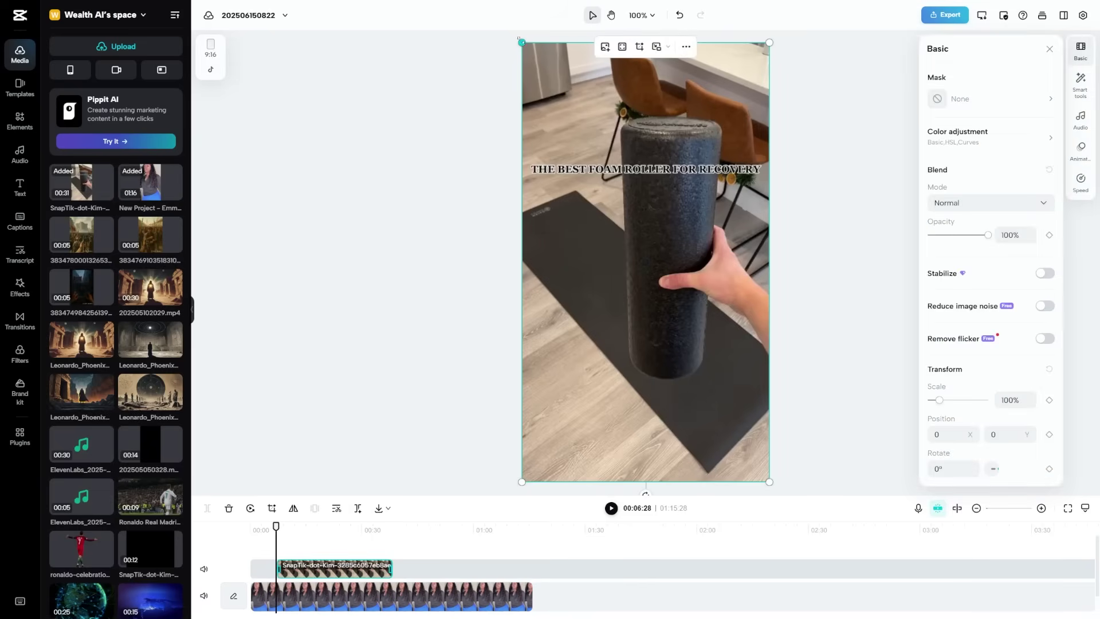
pyautogui.moveTo(523, 41); pyautogui.dragTo(658, 284)
pyautogui.moveTo(710, 386); pyautogui.dragTo(652, 349)
pyautogui.moveTo(278, 569); pyautogui.dragTo(334, 568)
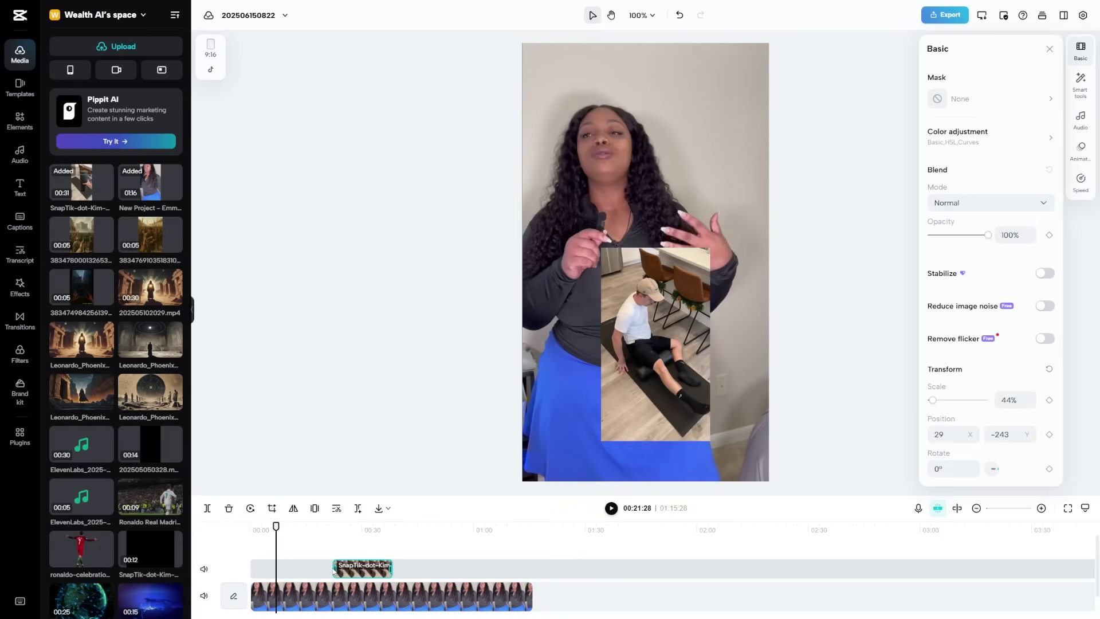
pyautogui.press('Delete')
pyautogui.hotkey('ctrl', 'z')
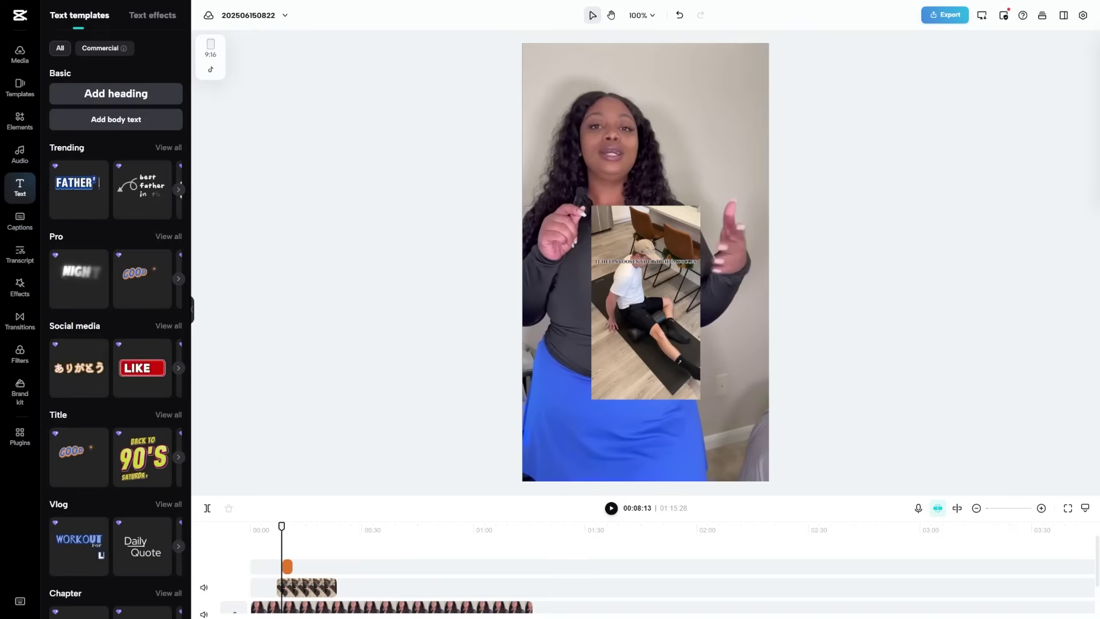
# Generate automatic English captions from Emma's speech
pyautogui.click(20, 221)
pyautogui.click(104, 86)
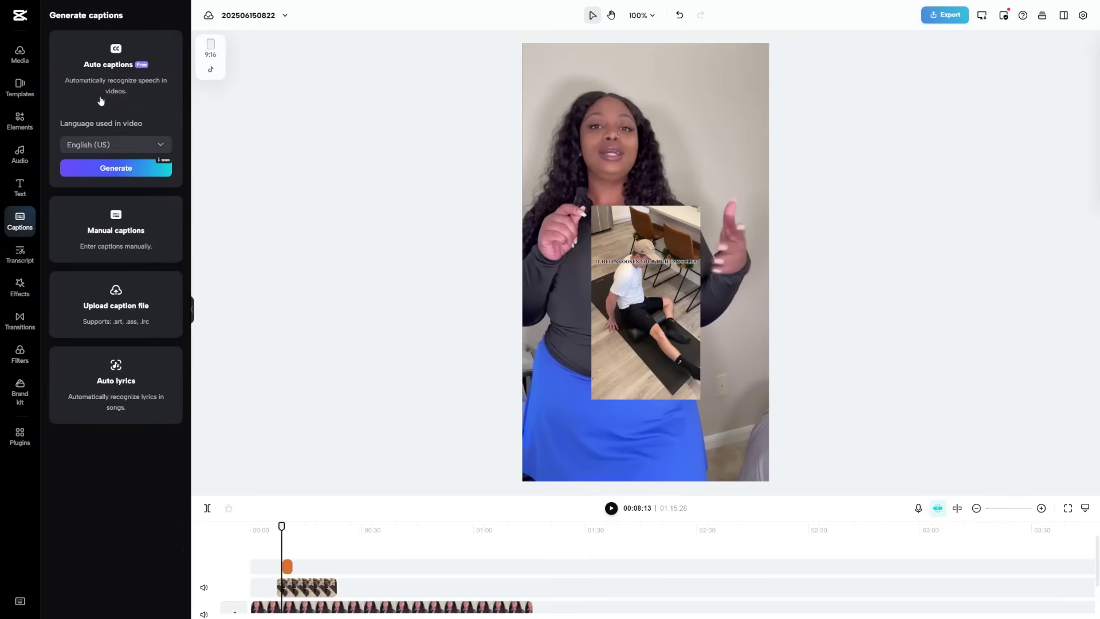
pyautogui.click(125, 170)
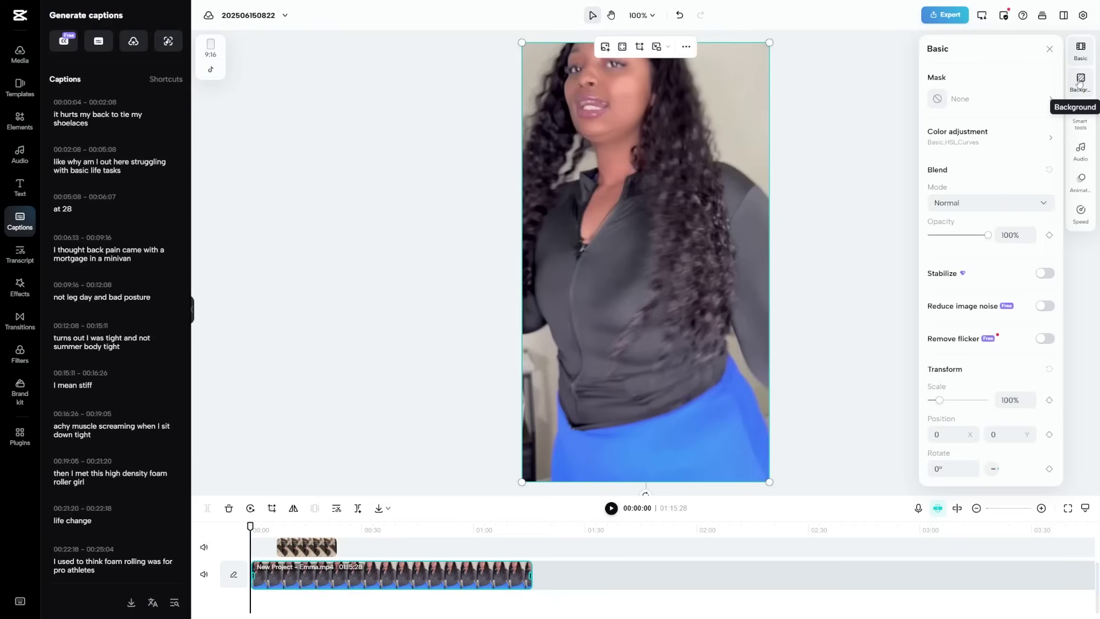
# Apply a Basic image preset as the actor clip's background, then bring up the Export options
pyautogui.click(1081, 83)
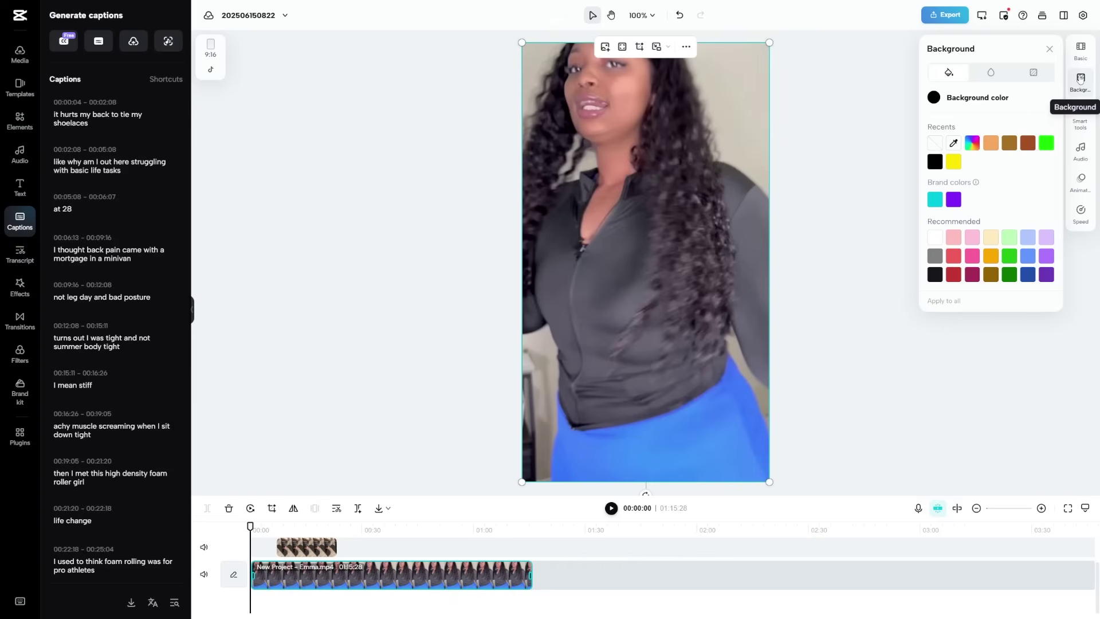
pyautogui.click(995, 79)
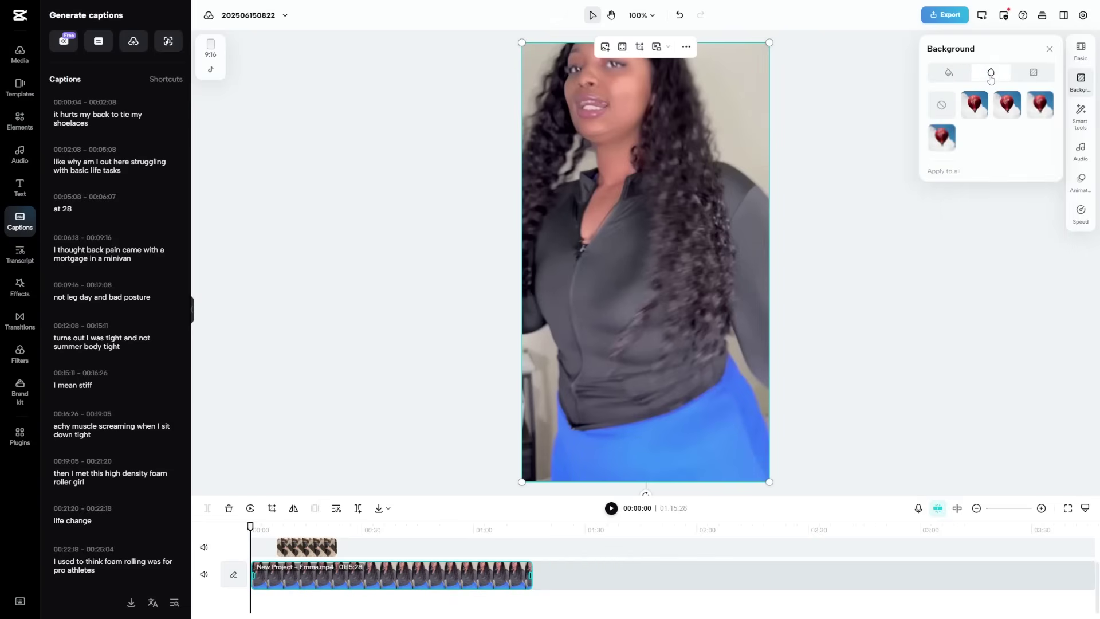
pyautogui.click(1033, 73)
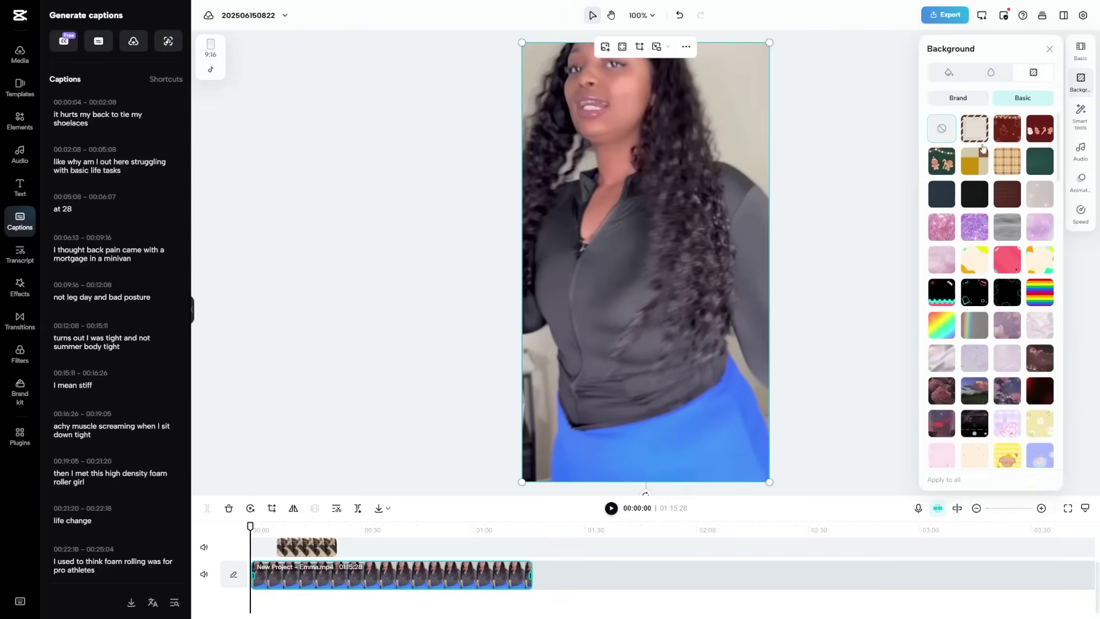
pyautogui.click(977, 224)
pyautogui.click(945, 15)
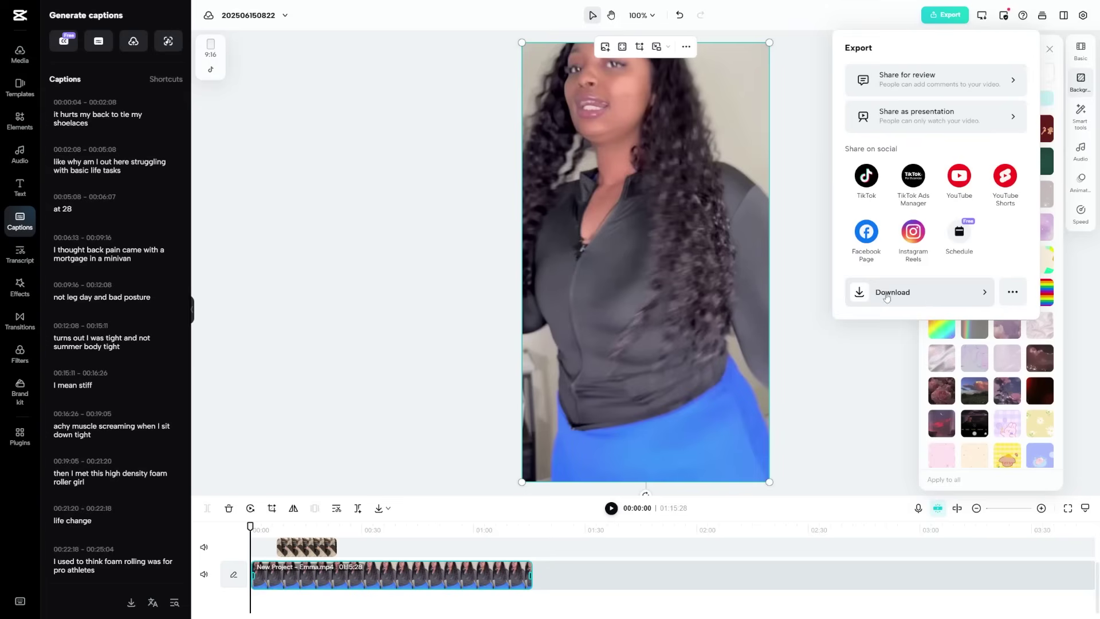
# Close the Export dropdown and play and pause the Emma video to check its single-word captions
pyautogui.click(610, 509)
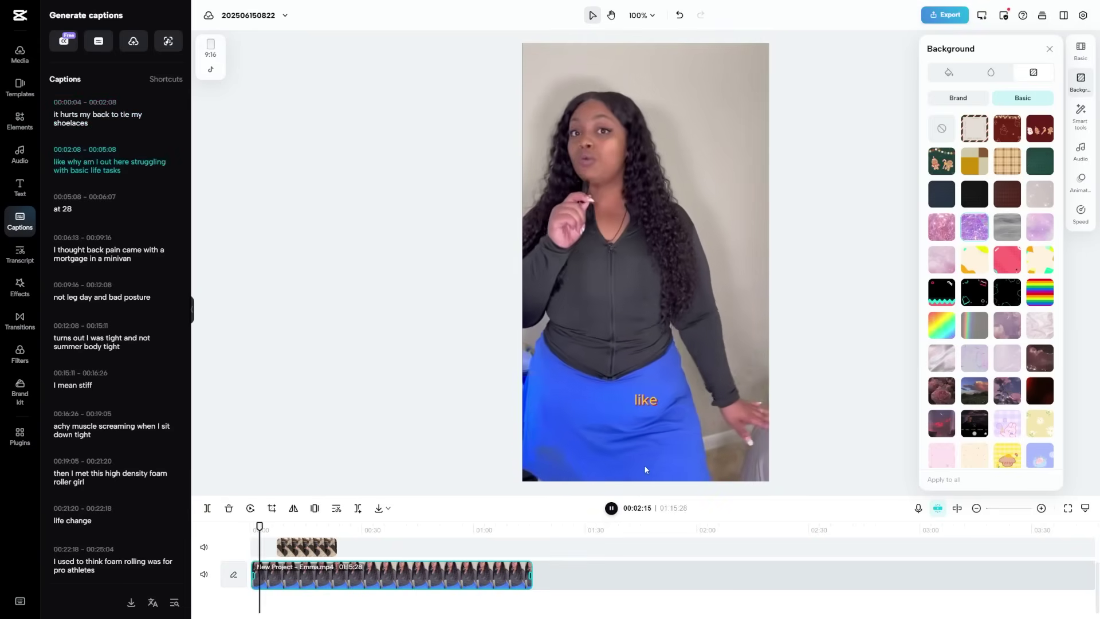
pyautogui.click(564, 300)
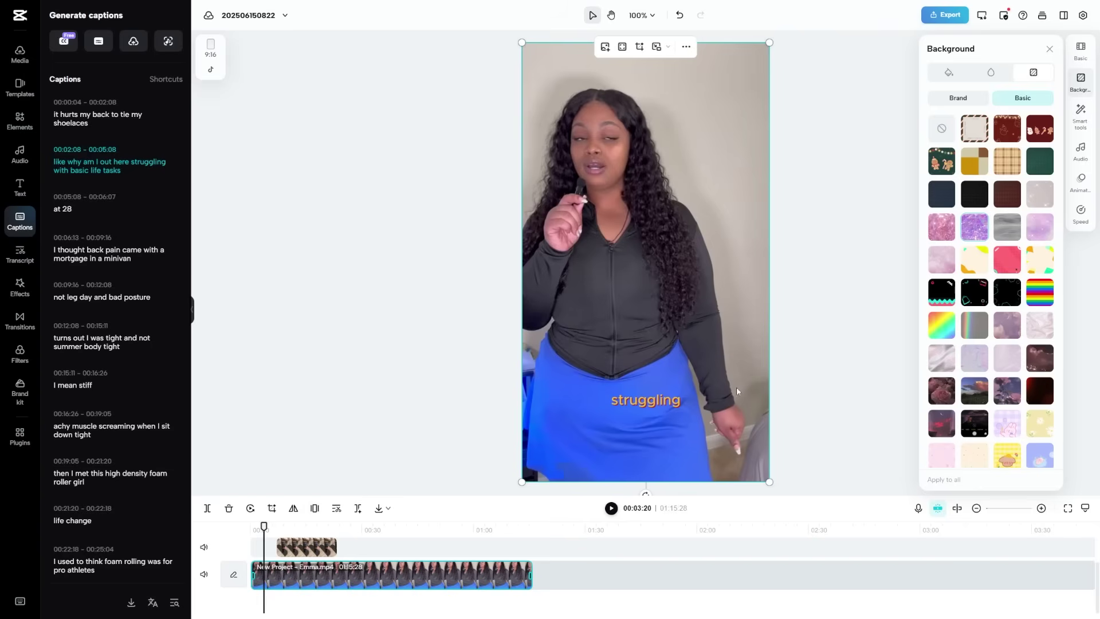
pyautogui.click(612, 509)
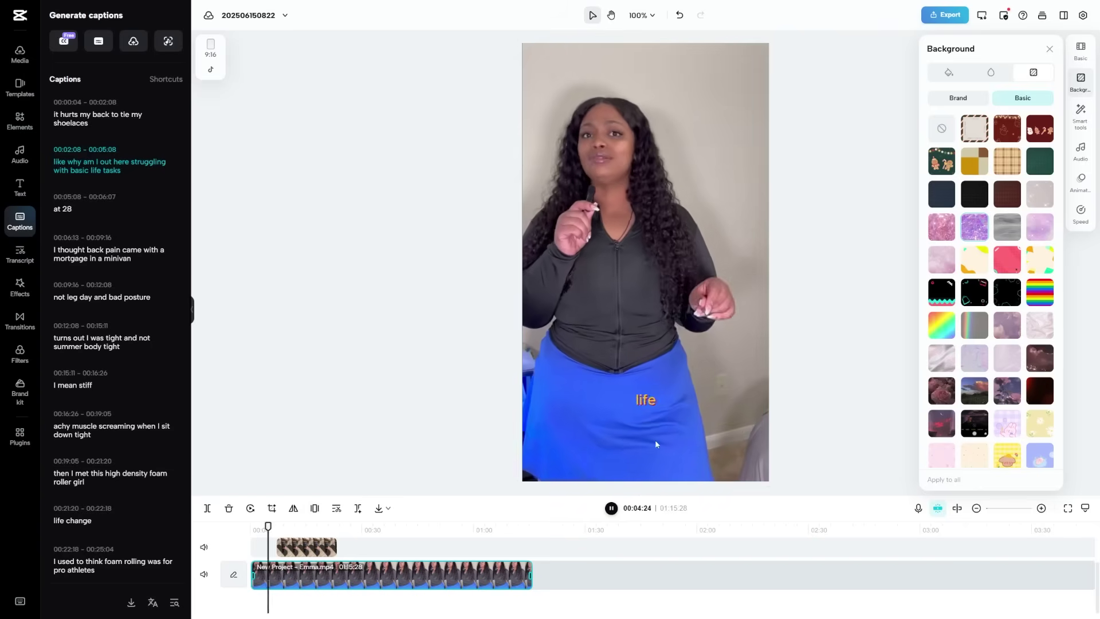
pyautogui.click(613, 509)
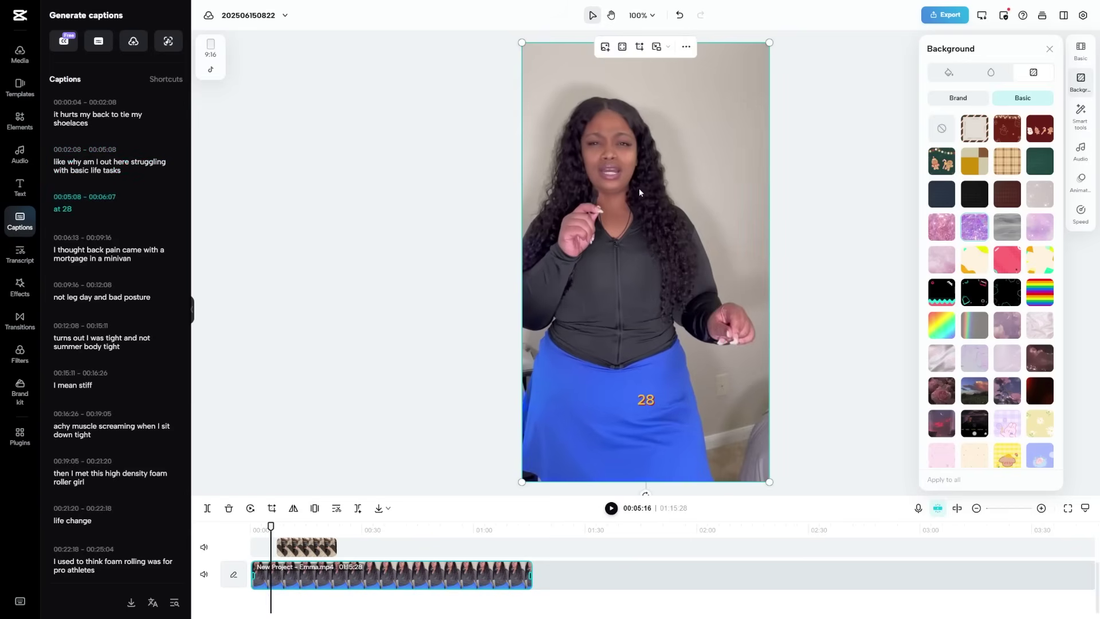
# Close the Background panel and play the video up to the foam roller B-roll overlay
pyautogui.click(1050, 49)
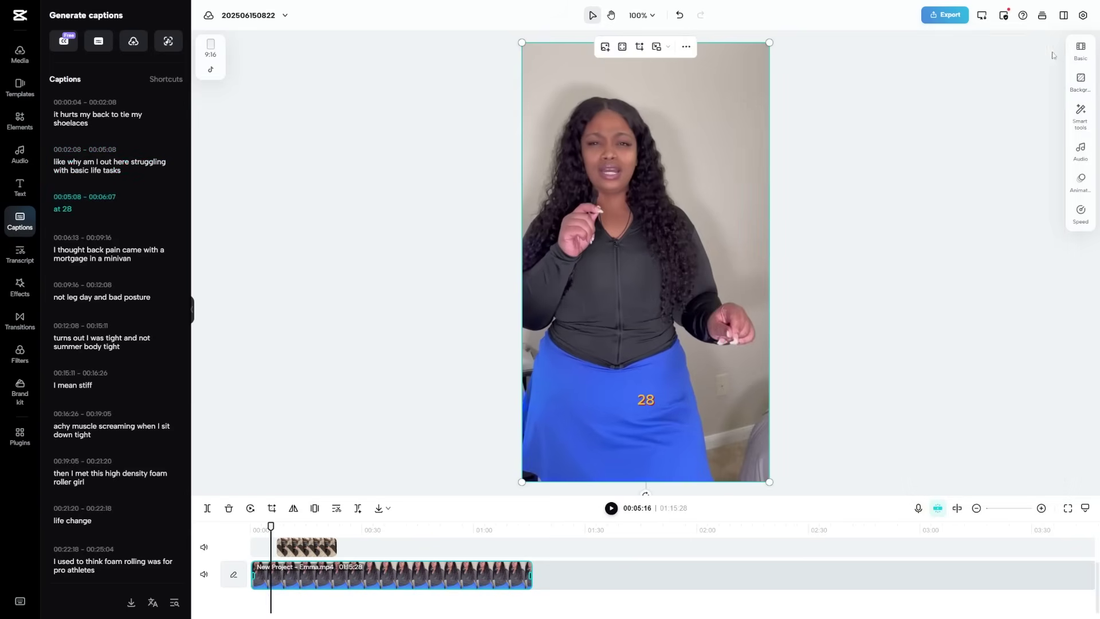
pyautogui.click(831, 215)
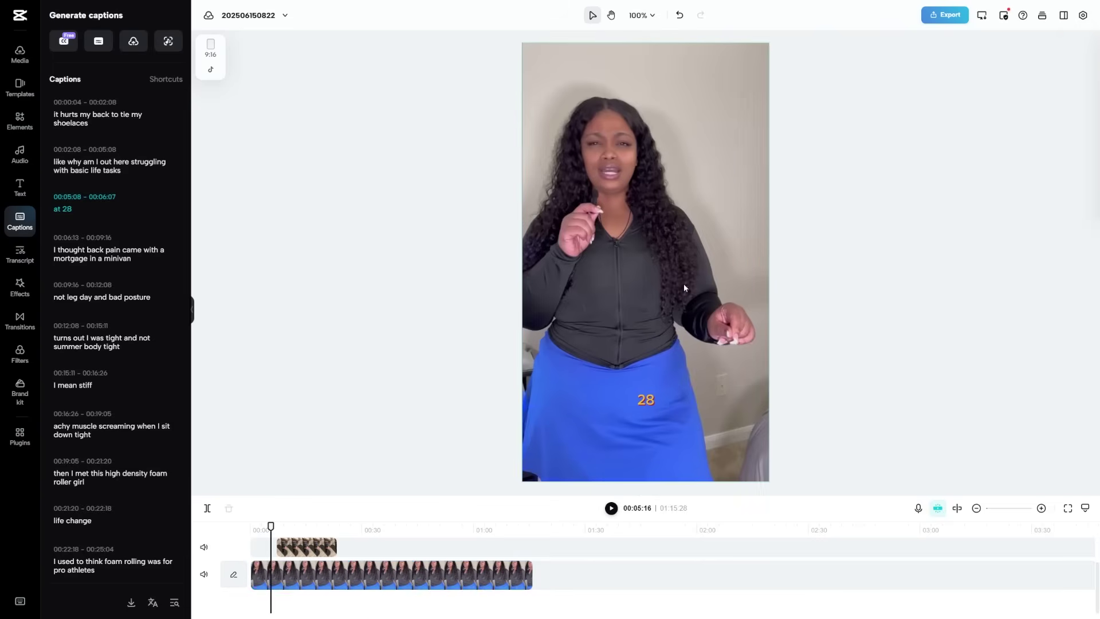
pyautogui.click(637, 279)
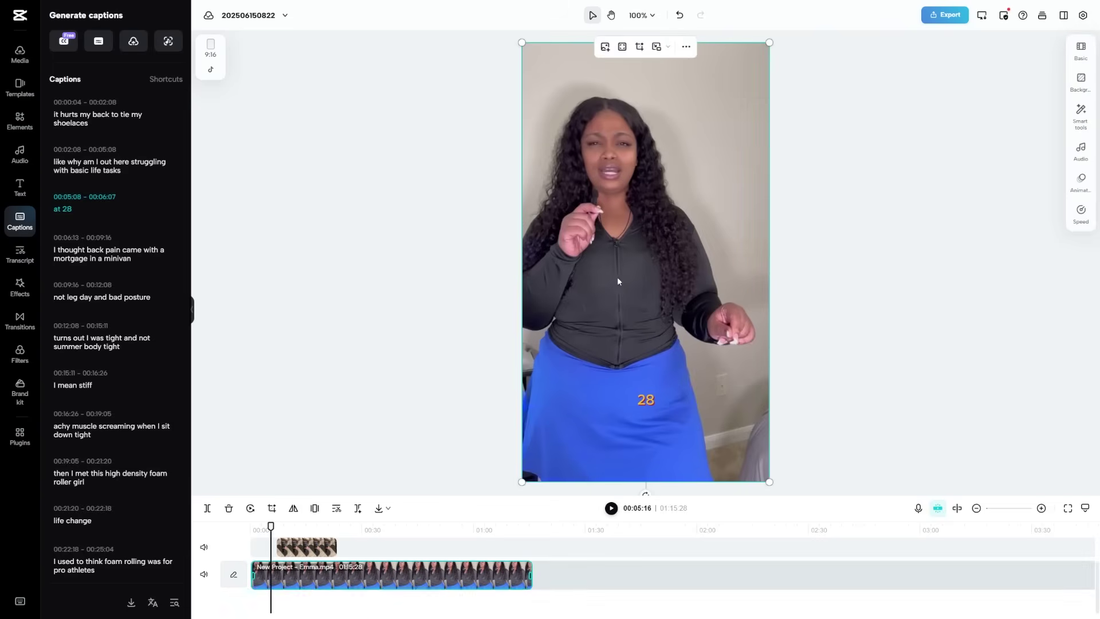
pyautogui.click(611, 509)
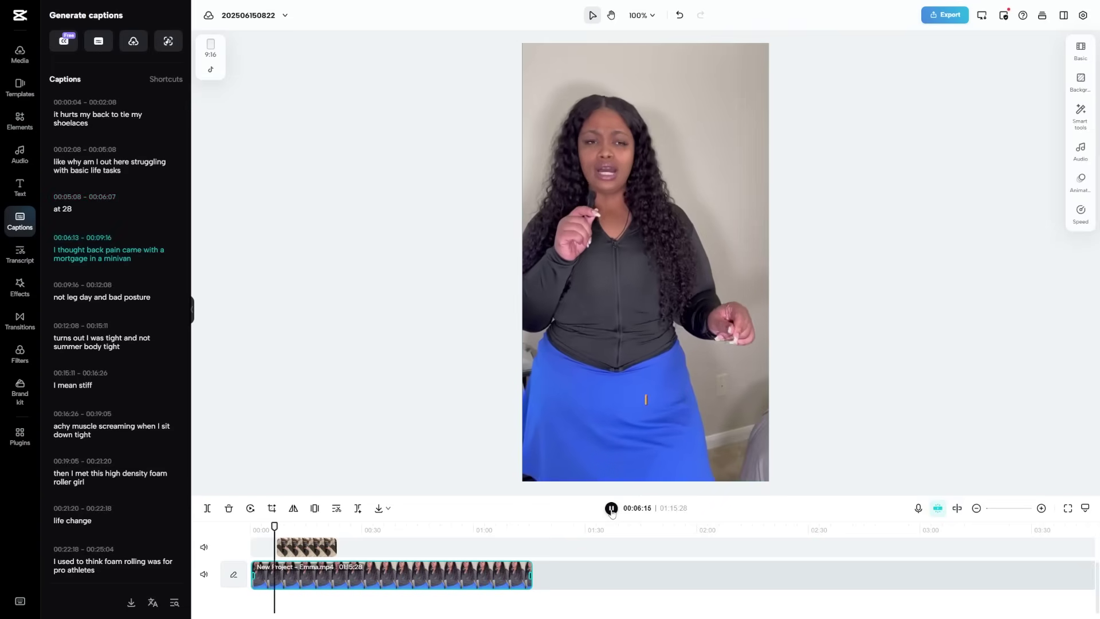
pyautogui.click(611, 509)
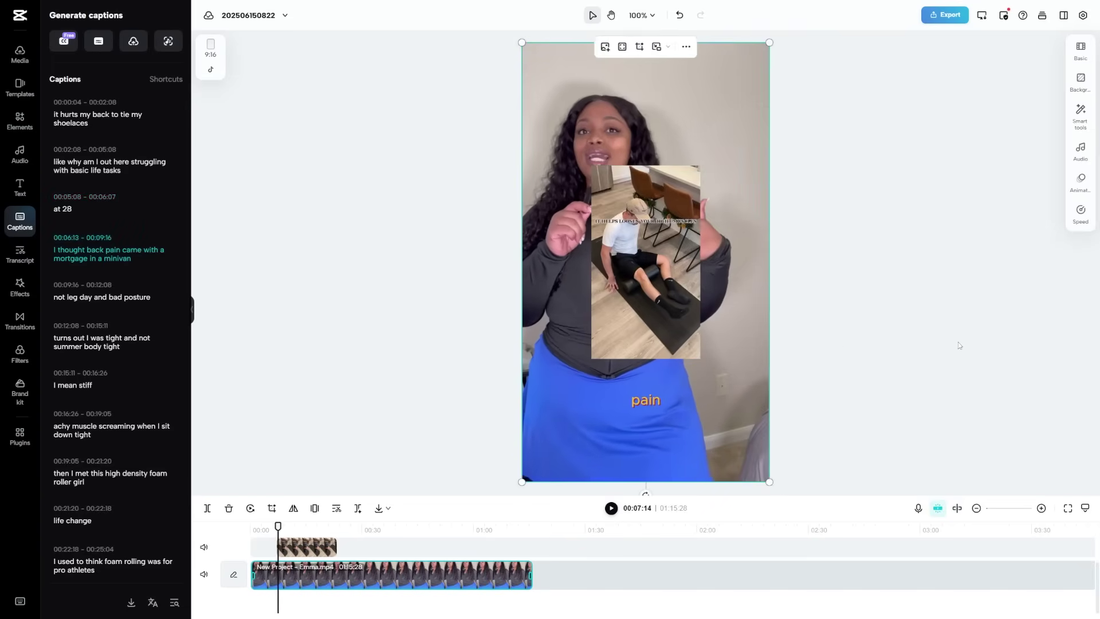
pyautogui.scroll(-2, 639, 282)
pyautogui.scroll(-3, 639, 282)
pyautogui.scroll(4, 694, 290)
pyautogui.scroll(1, 696, 296)
pyautogui.scroll(2, 693, 301)
pyautogui.scroll(1, 691, 305)
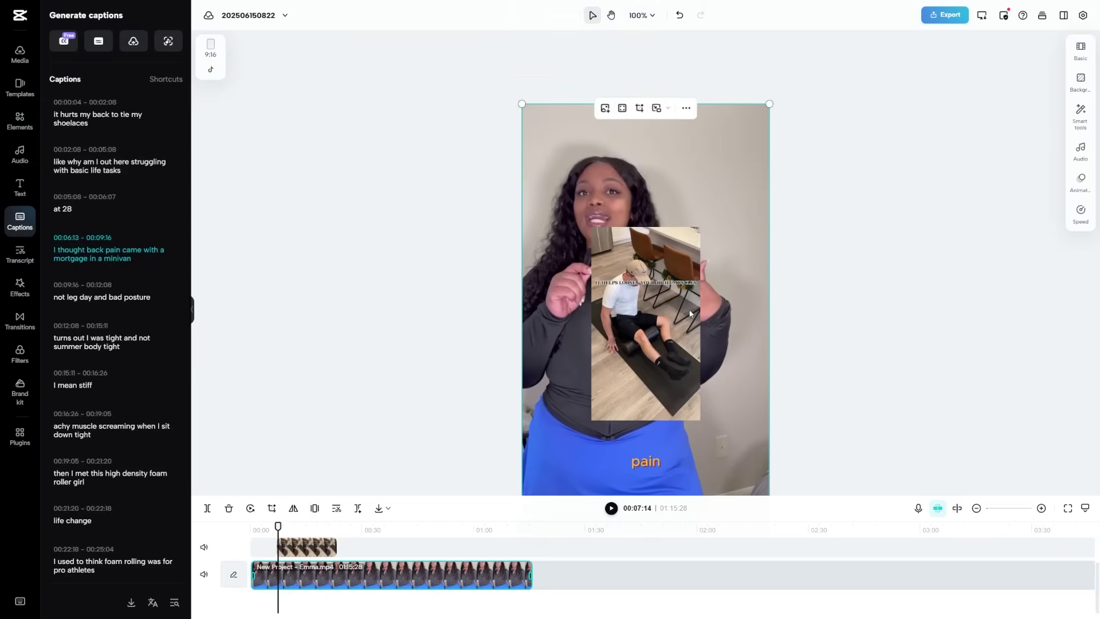
pyautogui.scroll(-4, 689, 309)
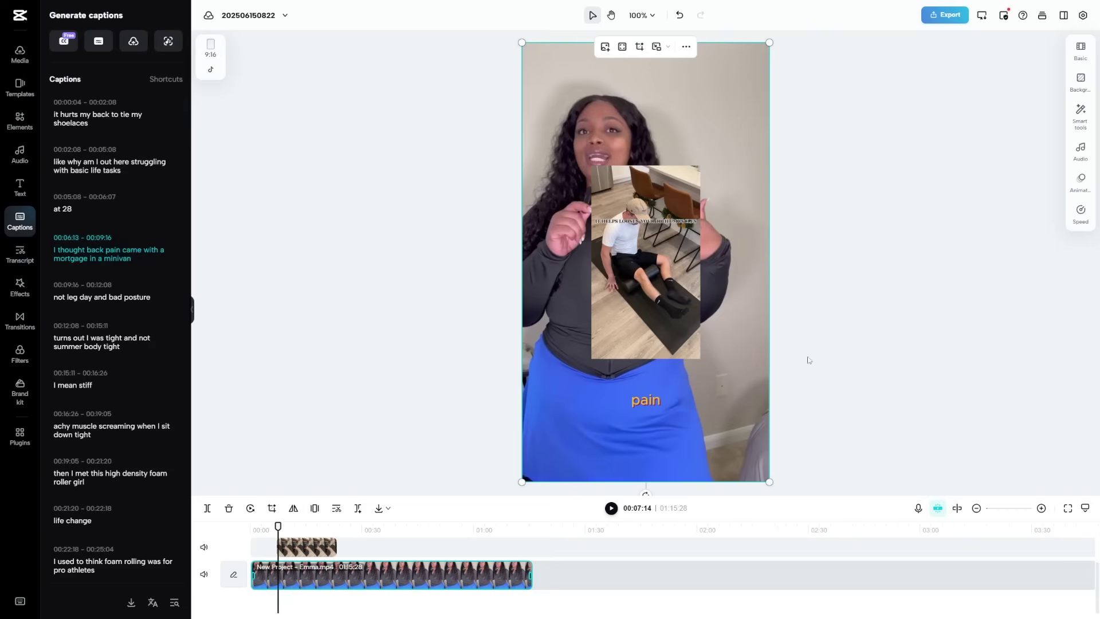
pyautogui.click(873, 237)
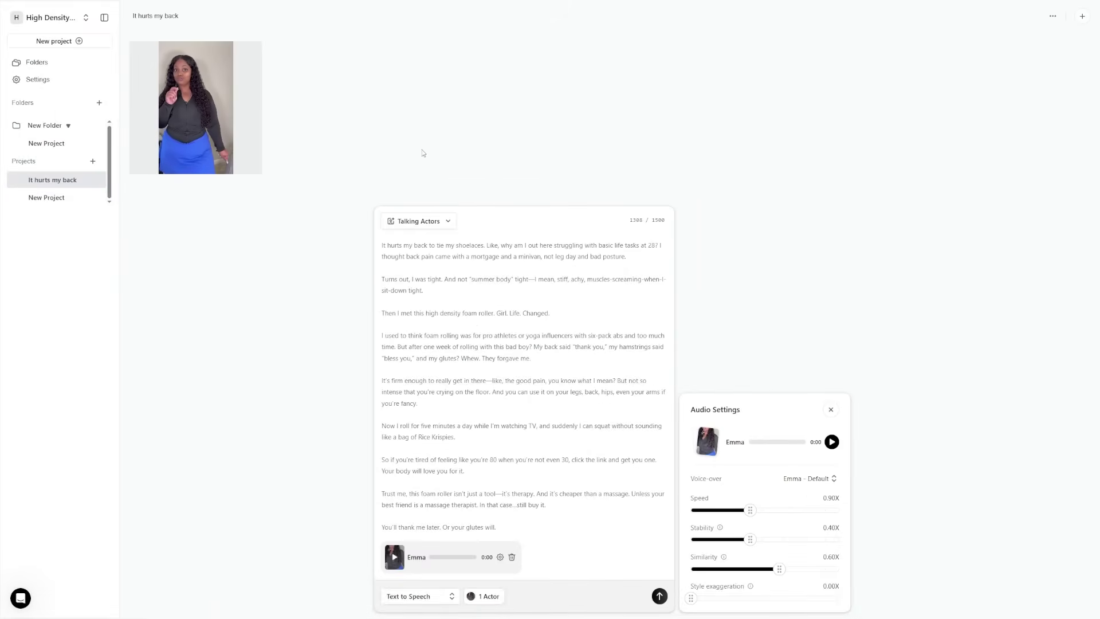
# Delete the generated Emma voice-over clip beneath the foam roller script
pyautogui.moveTo(382, 245); pyautogui.dragTo(425, 256)
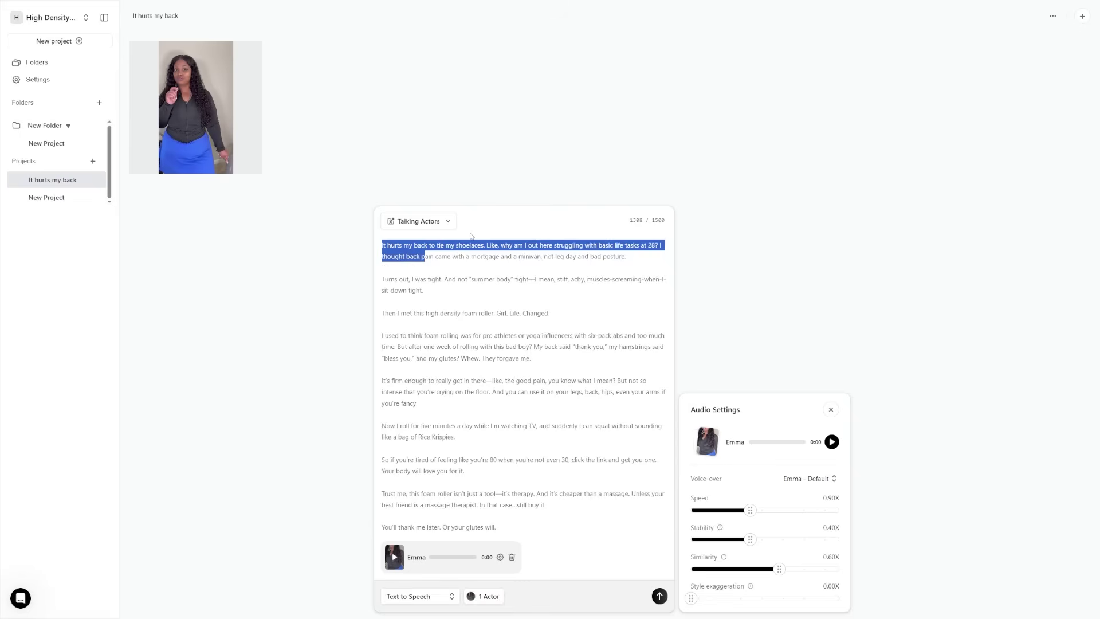
pyautogui.click(473, 237)
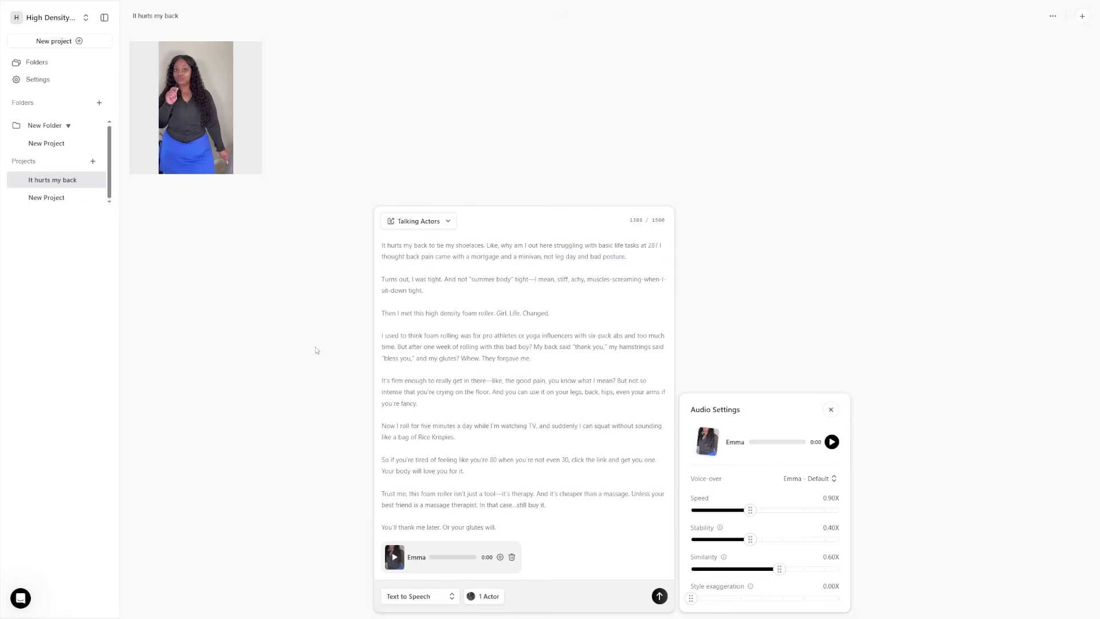
pyautogui.click(513, 558)
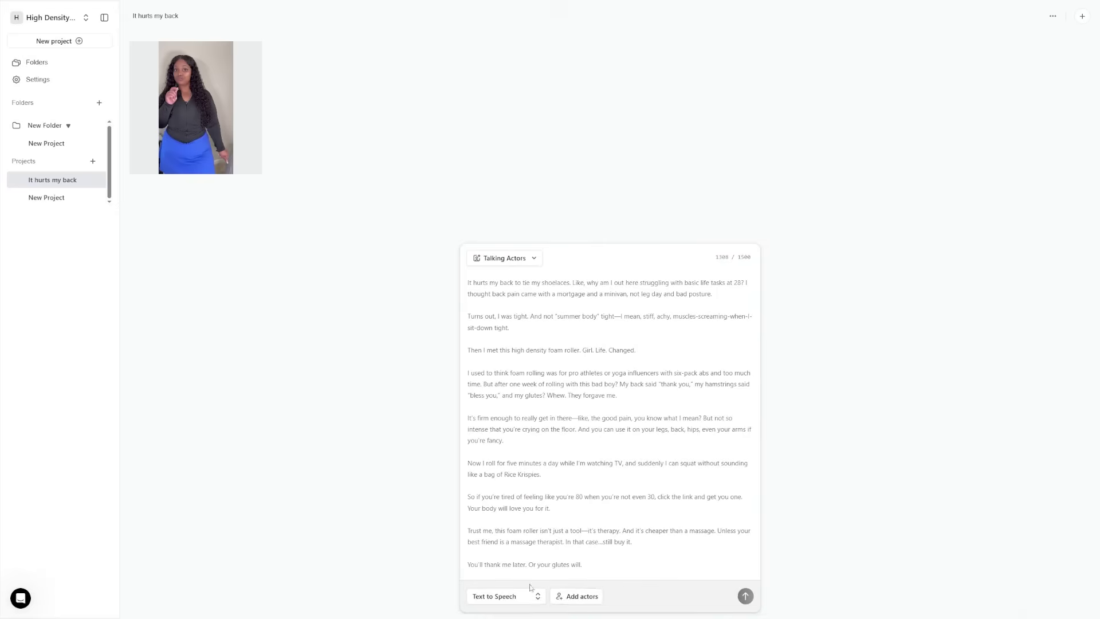
# Select Emma, the curly-haired actor in the blue skirt, in the actor library
pyautogui.moveTo(468, 282); pyautogui.dragTo(583, 565)
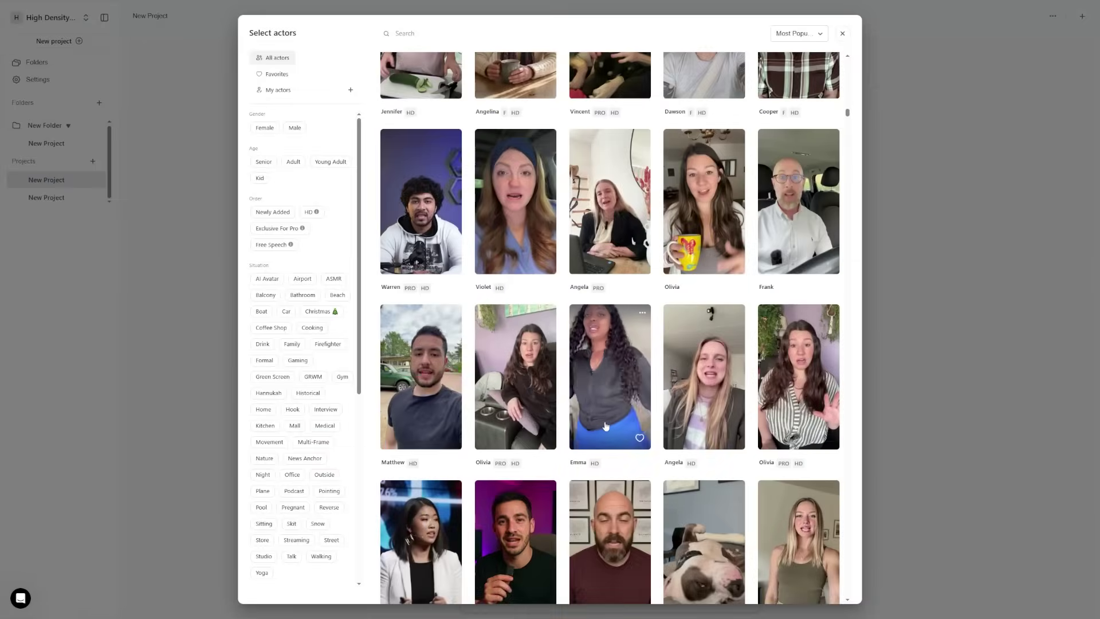
pyautogui.moveTo(610, 378)
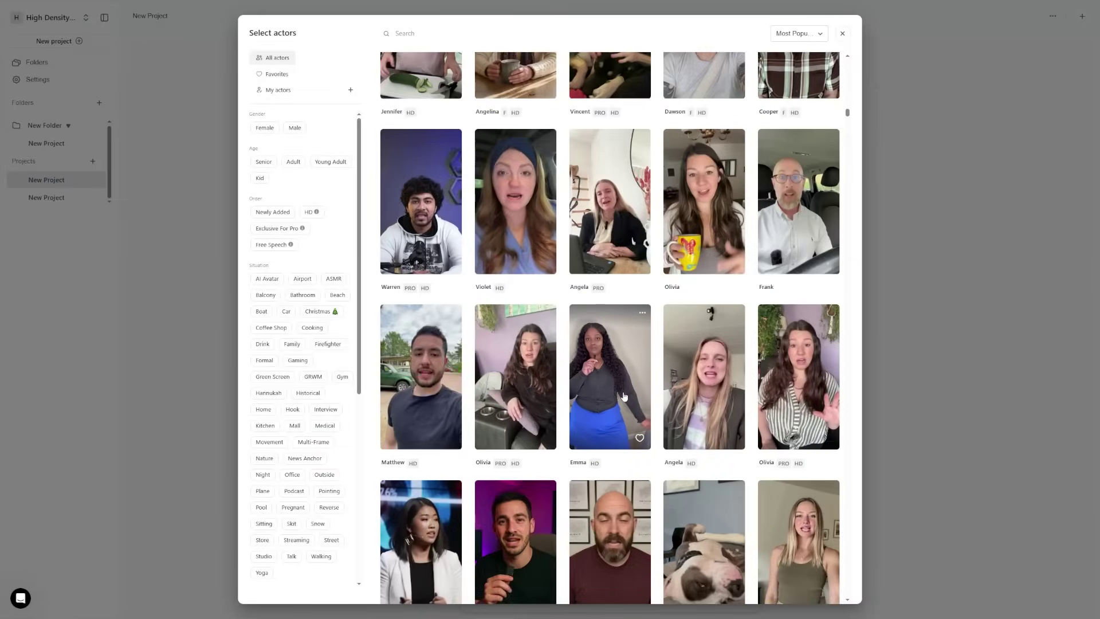
pyautogui.click(616, 391)
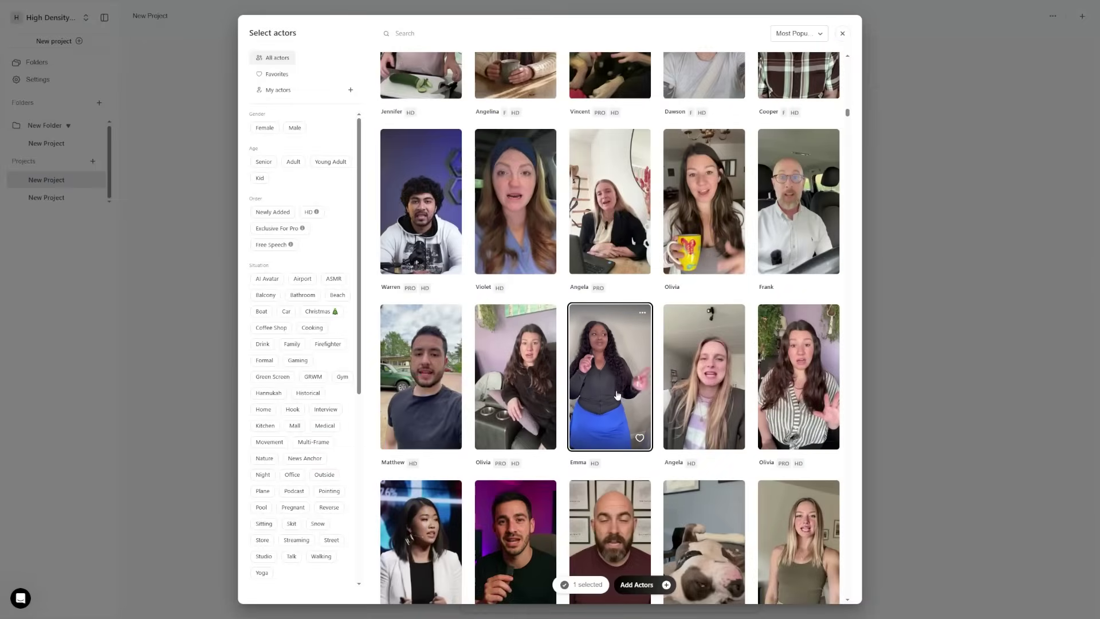